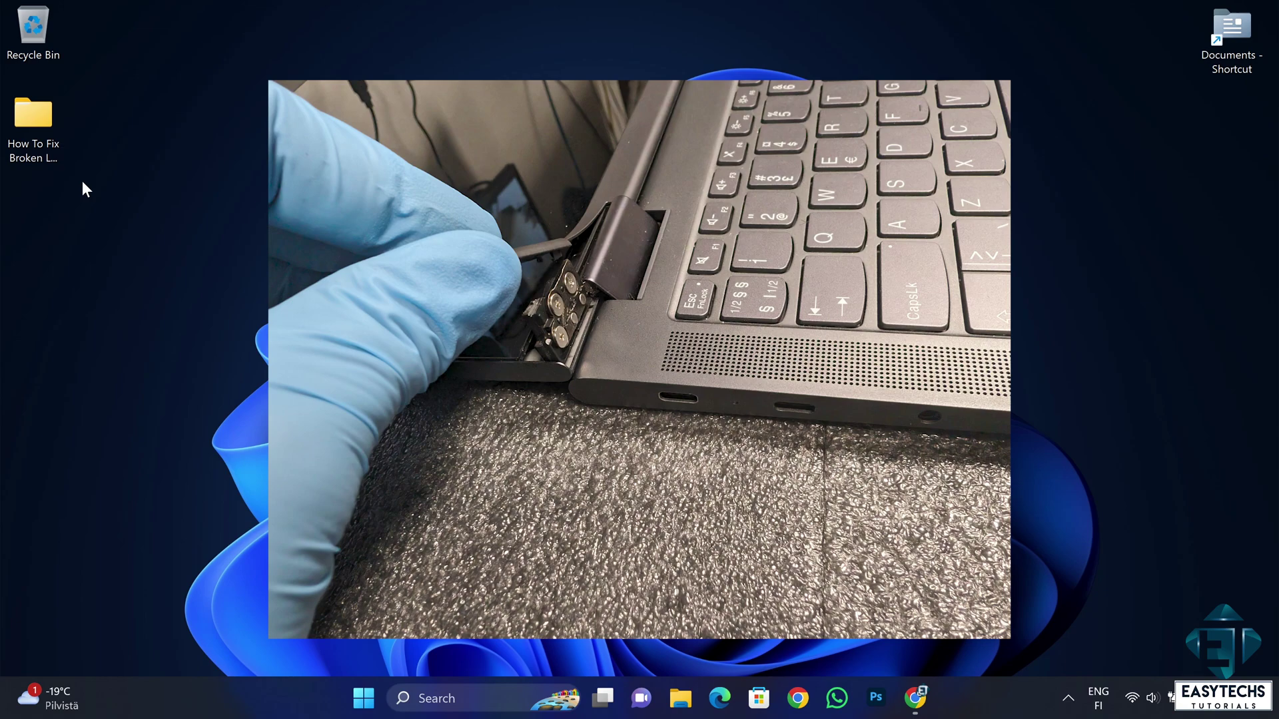
Open the How To Fix Broken Laptop Hinges folder and try PXL_20231222_101312811 in Films & TV, which reports it can't play.
click(38, 165)
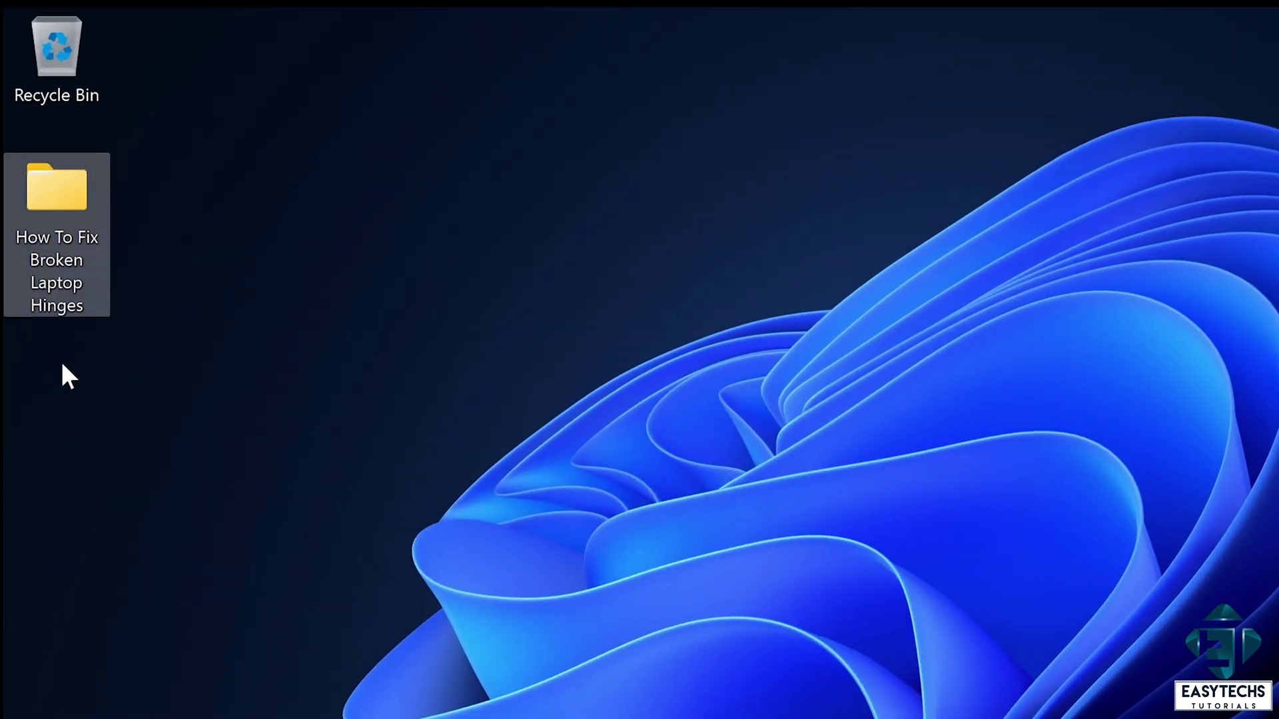
key(Return)
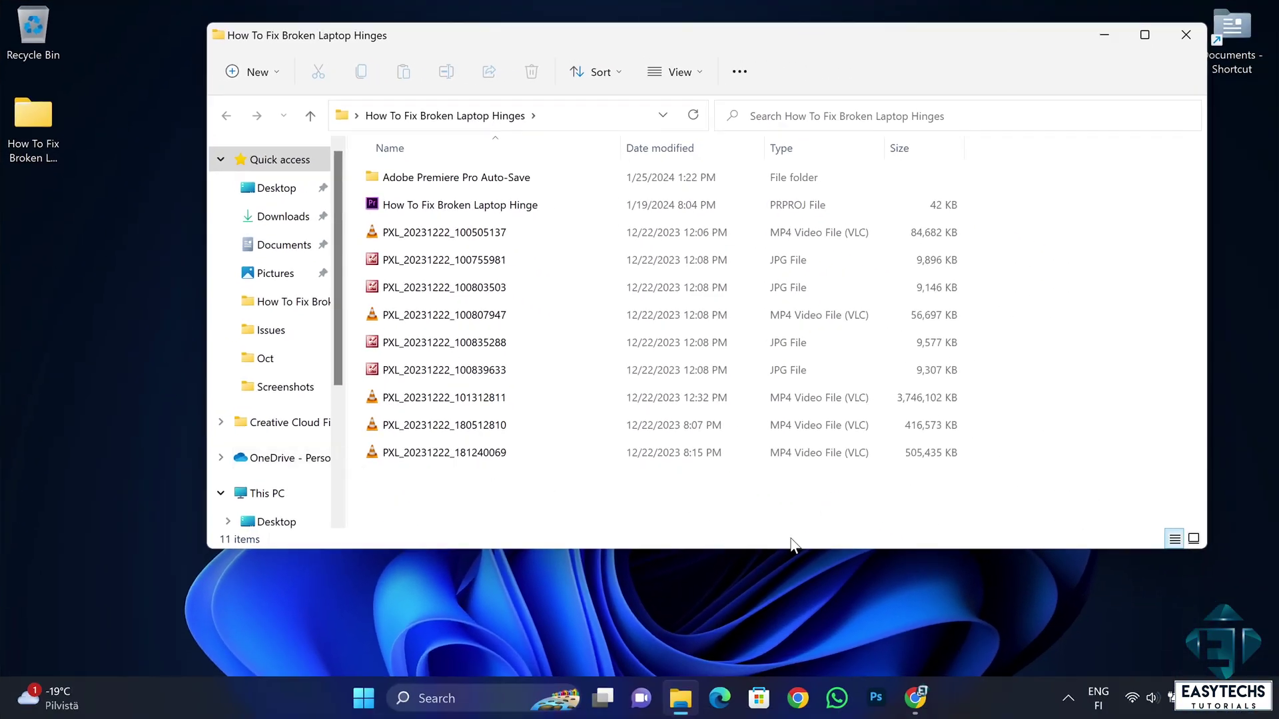
right_click(939, 627)
mouse_move(773, 489)
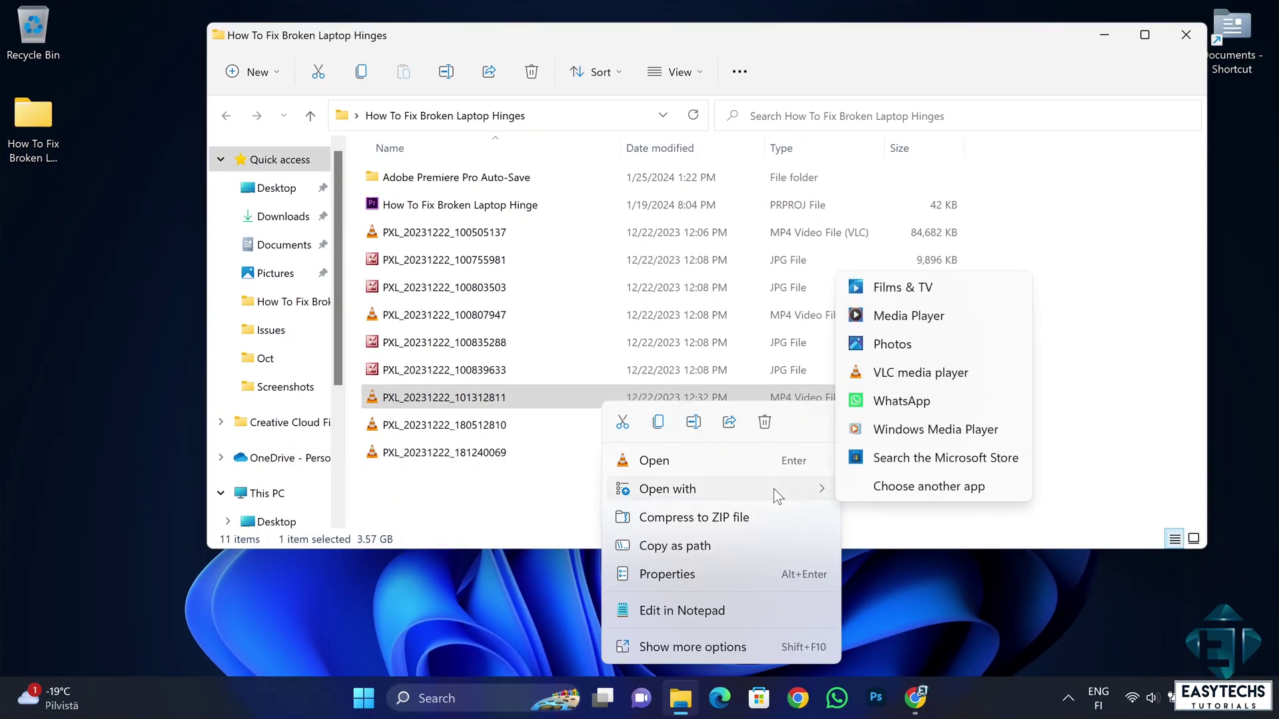
click(908, 293)
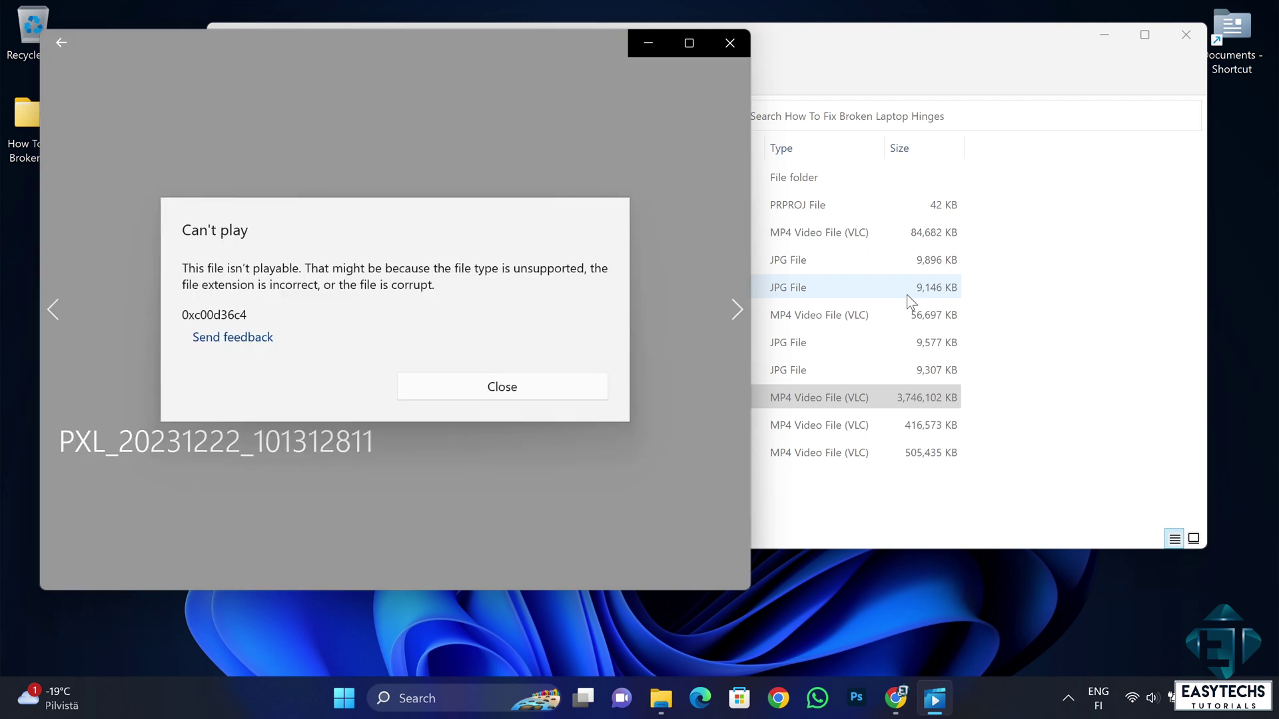
click(537, 387)
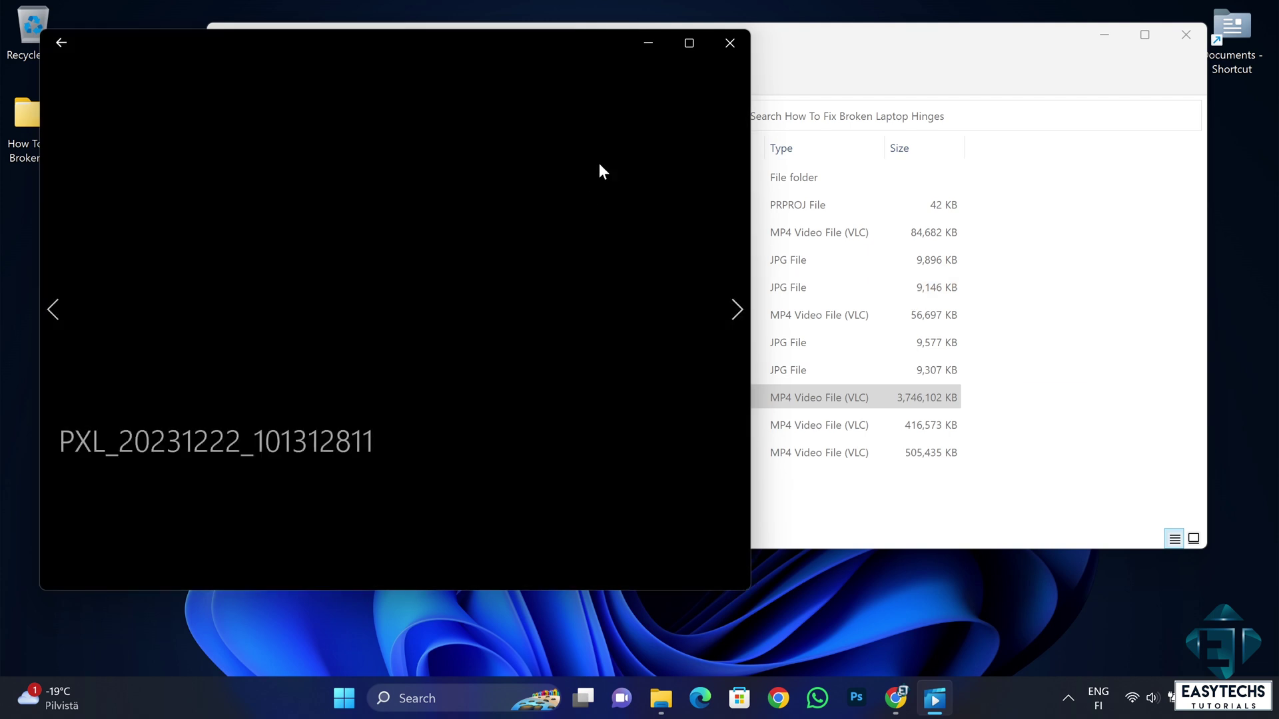
click(725, 53)
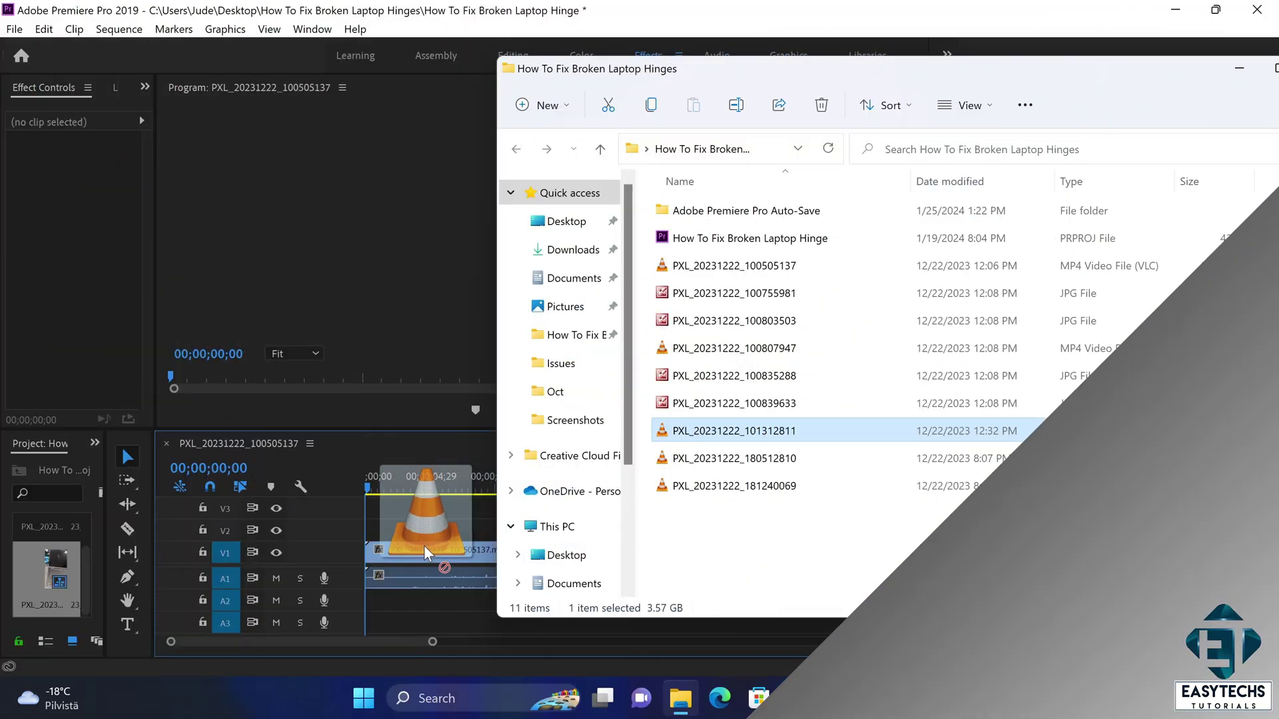
Drag PXL_20231222_101312811.mp4 into Premiere's Project panel; import fails with an unsupported compression type.
drag(376, 547, 37, 566)
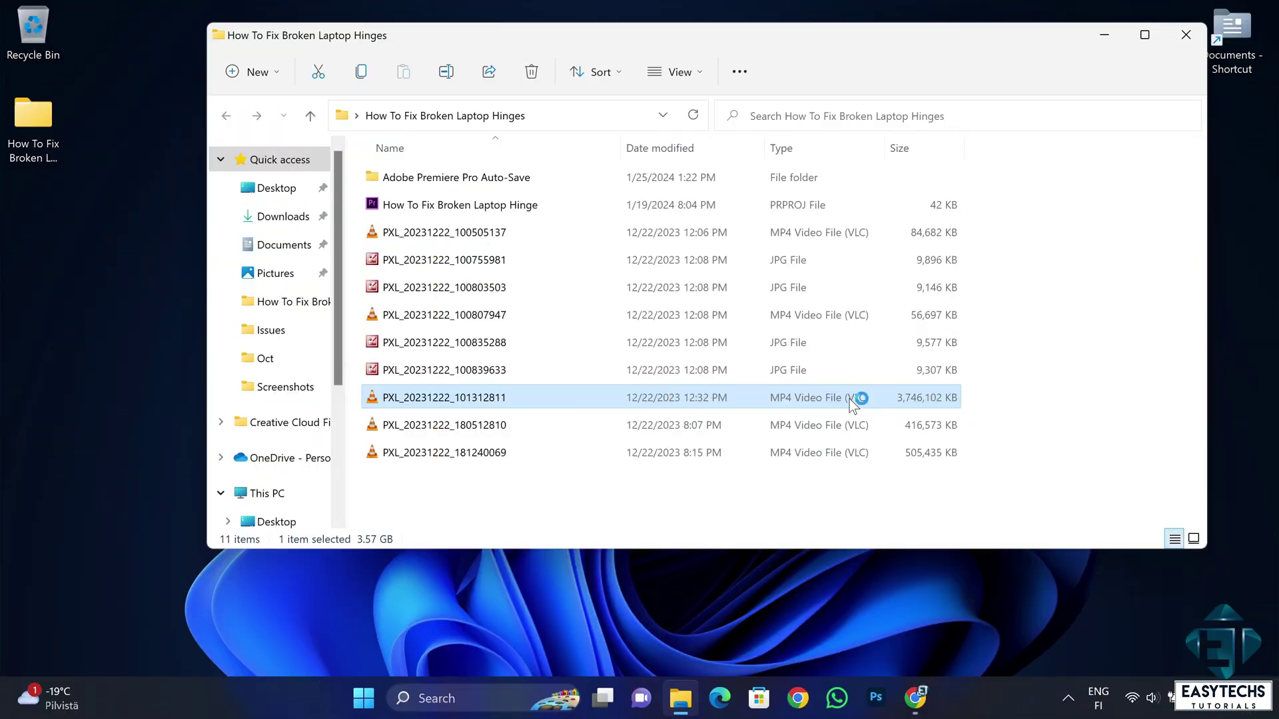
Play PXL_20231222_101312811.mp4 in VLC and centre the VLC window; no picture appears.
double_click(854, 399)
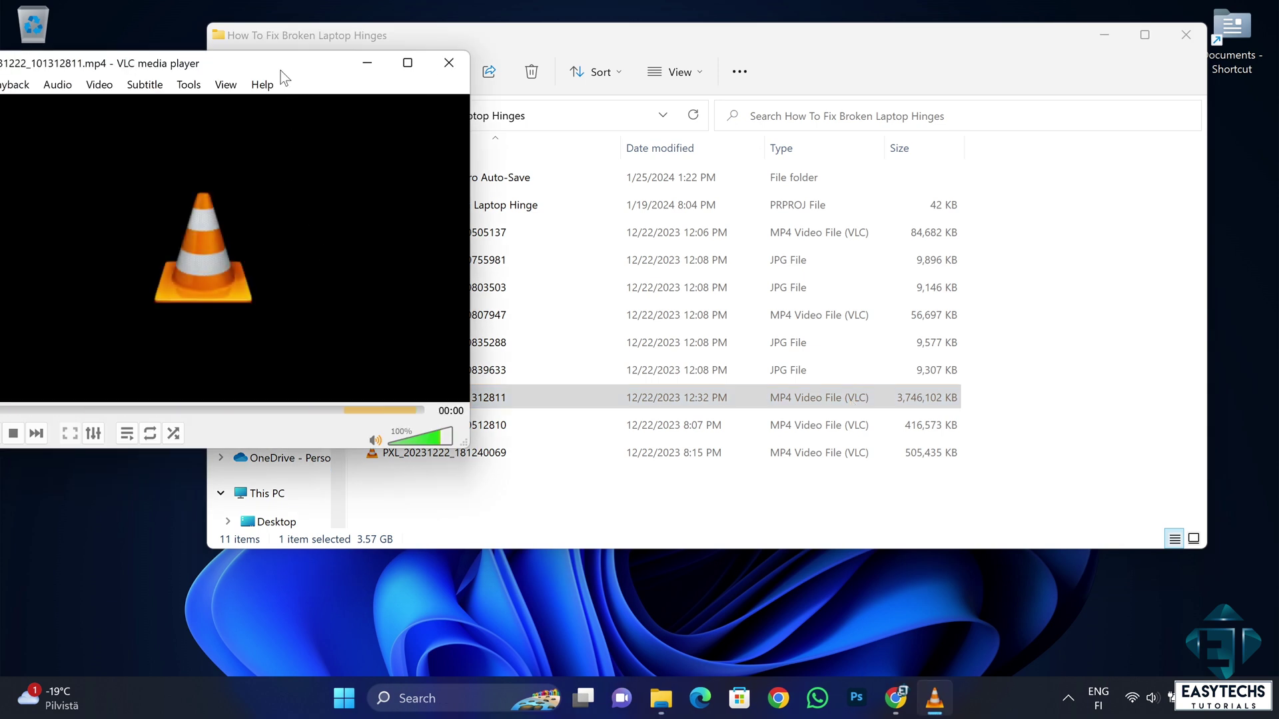
drag(279, 64, 648, 58)
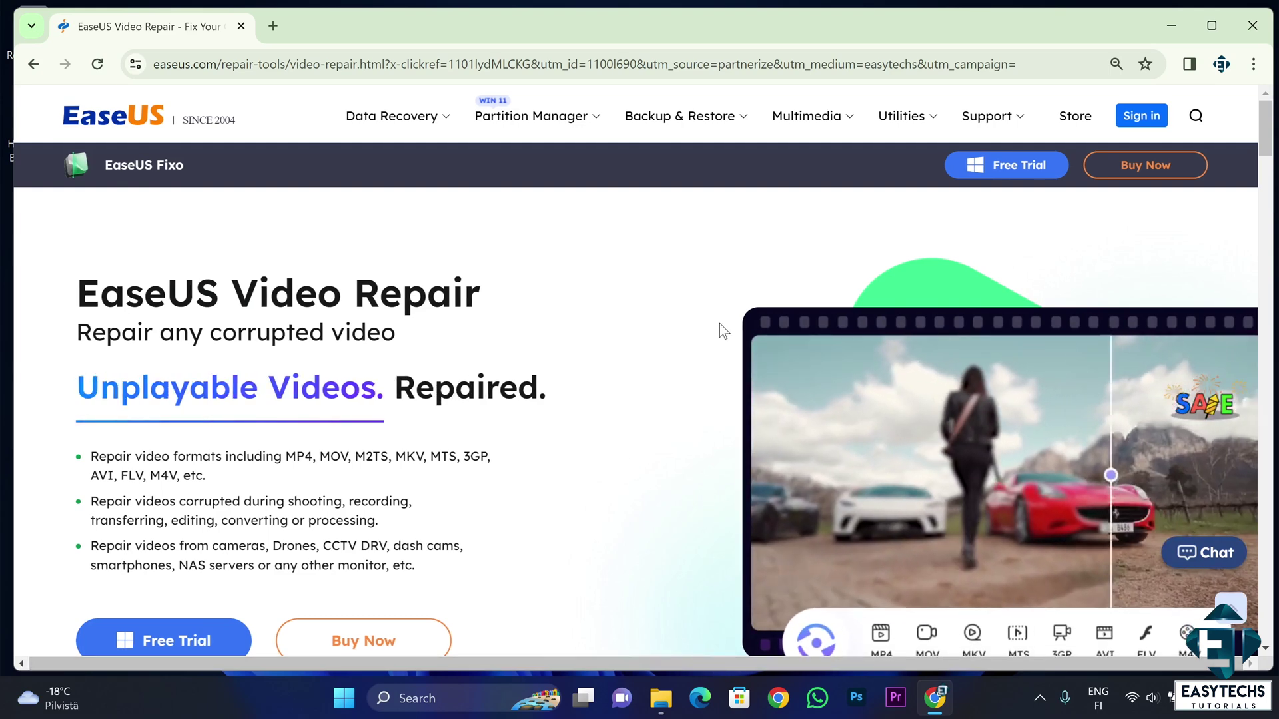
Zoom the Video Repair page out and scroll down to the Any Scenario section.
key(ctrl+minus)
scroll(565, 424, down, 1)
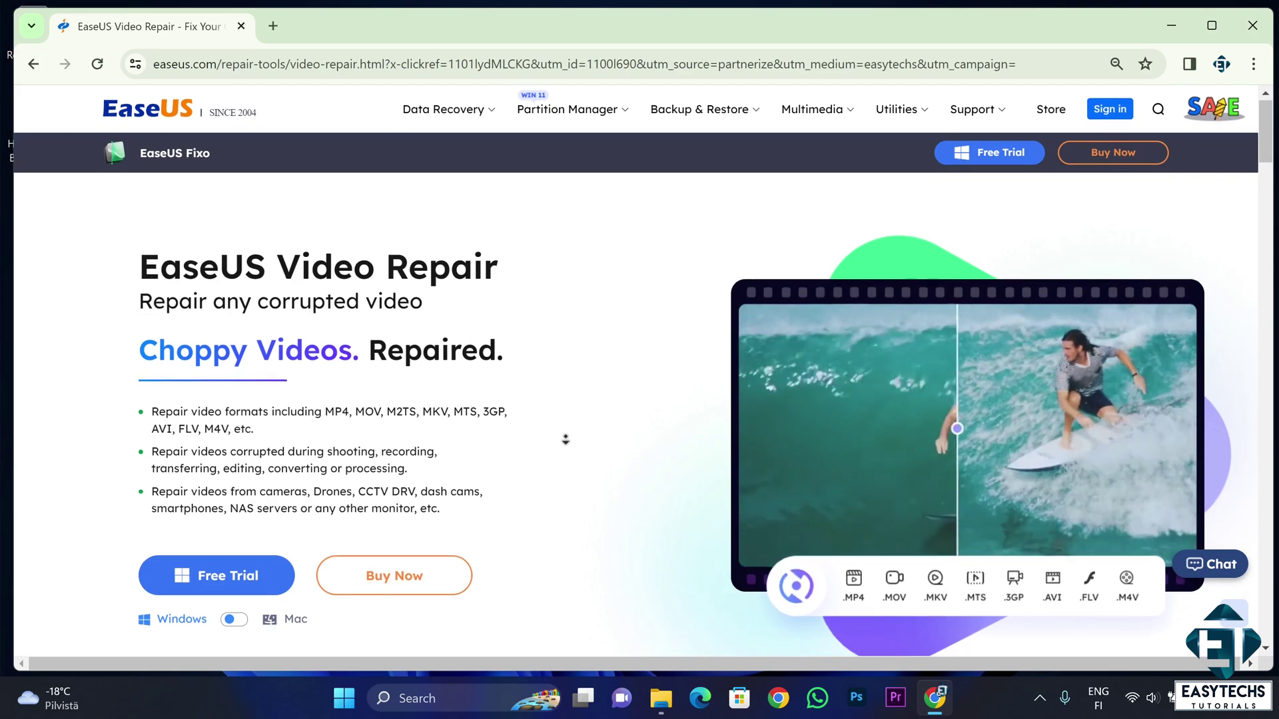
scroll(572, 441, down, 2)
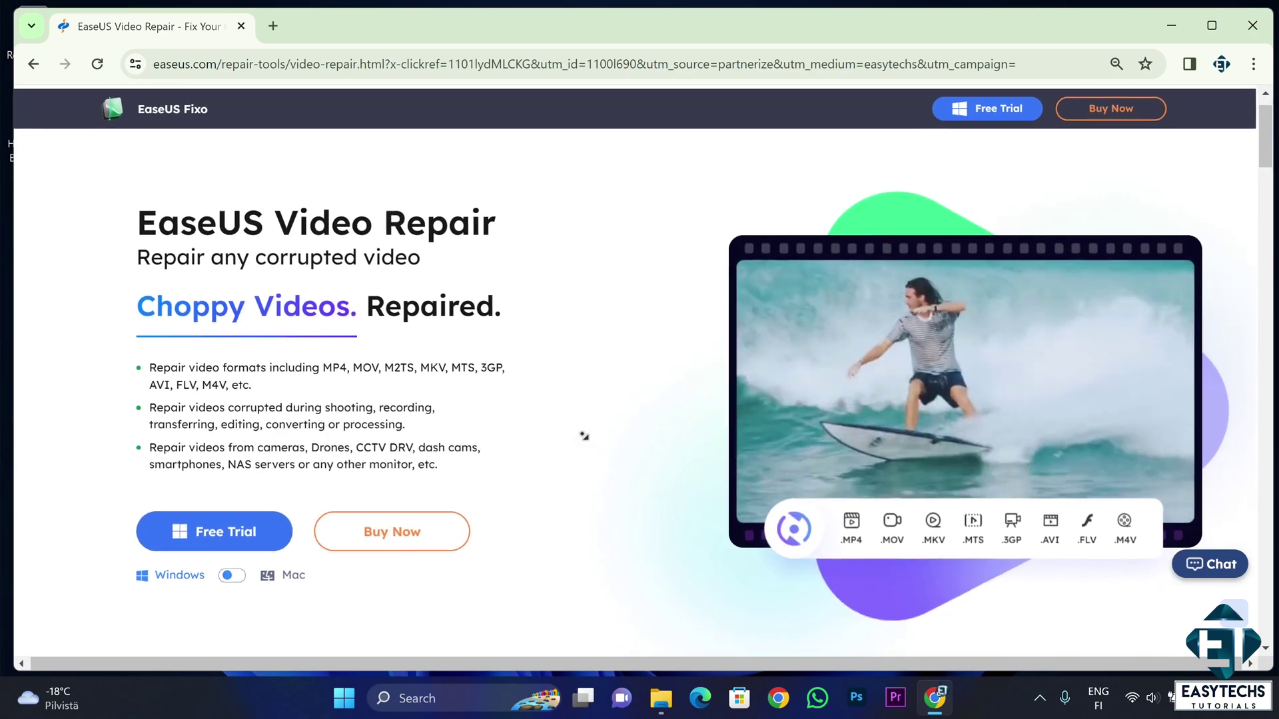
scroll(622, 429, down, 2)
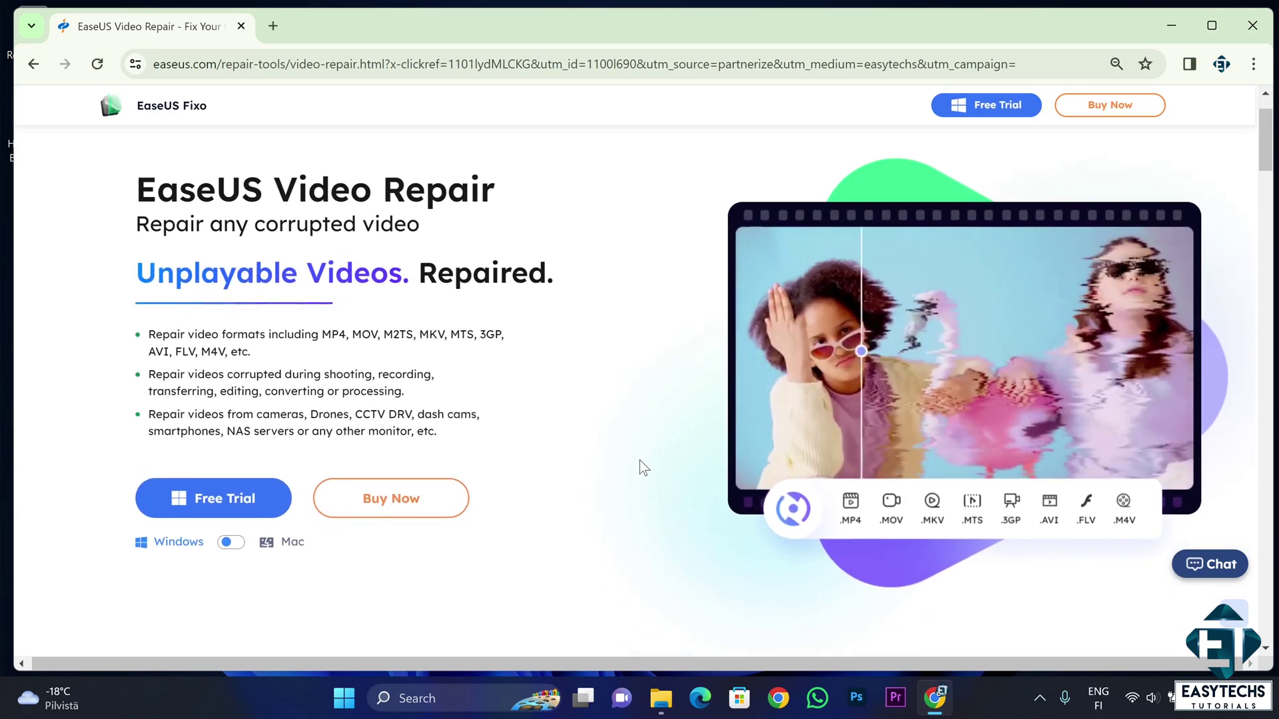
scroll(639, 460, down, 6)
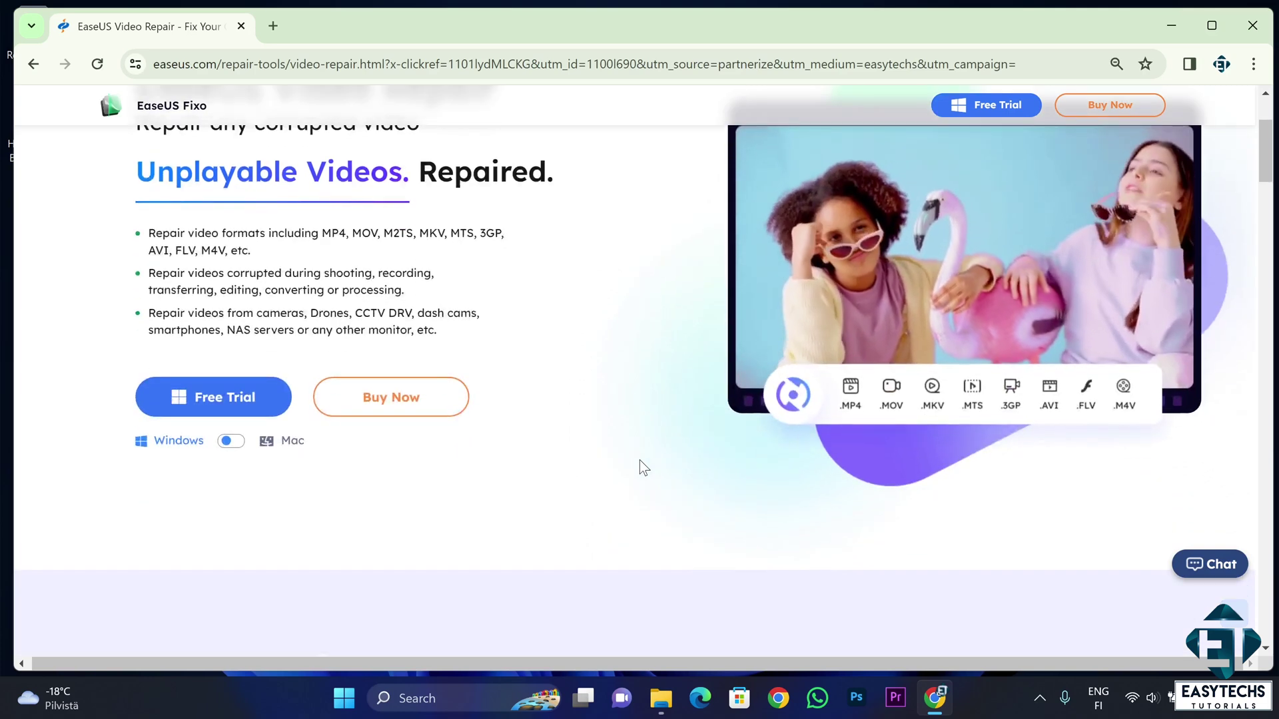
scroll(638, 461, down, 2)
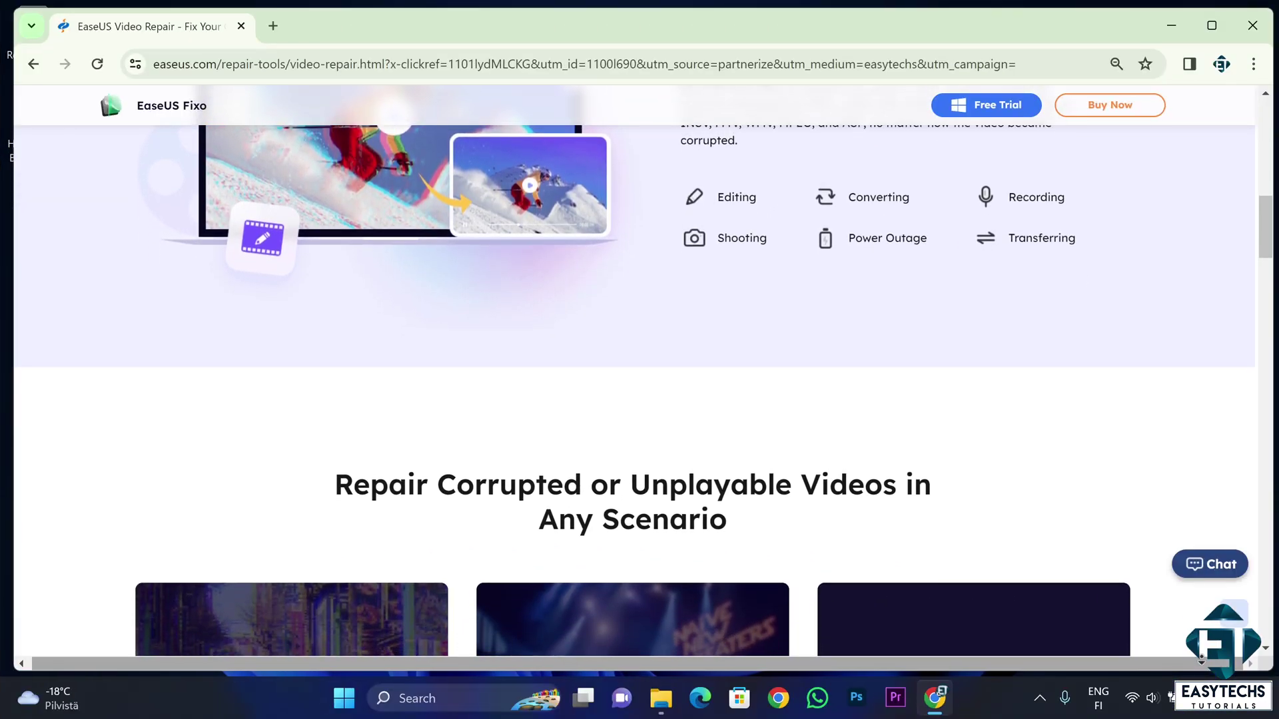
Scroll through the repair scenario cards, stuttering playback to missing codecs, then back to the Free Trial hero.
scroll(633, 373, down, 2)
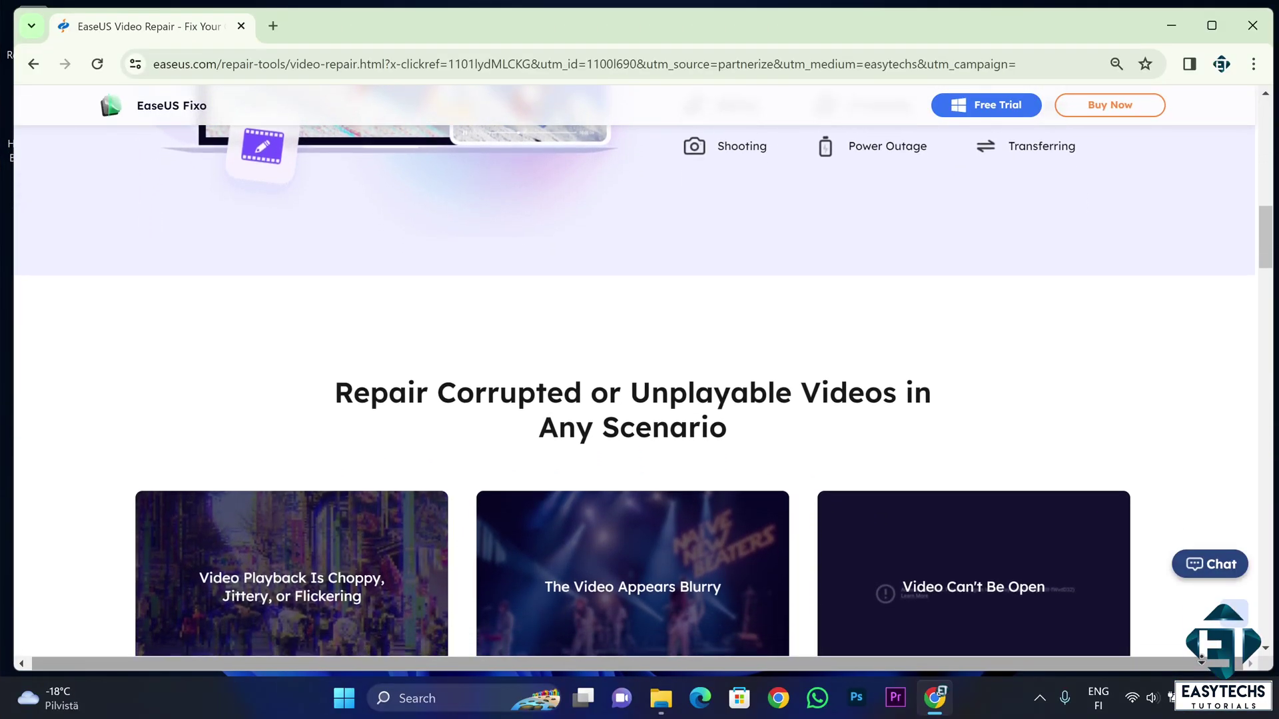
scroll(632, 373, down, 2)
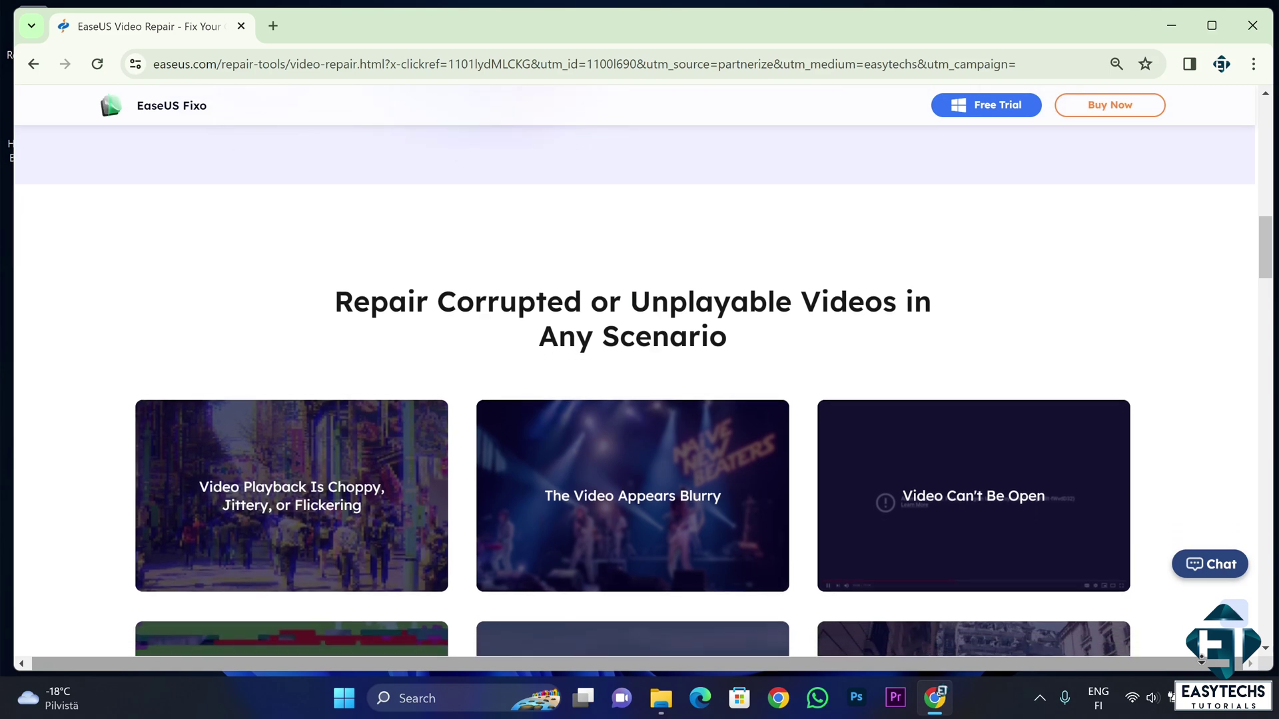
scroll(633, 373, down, 2)
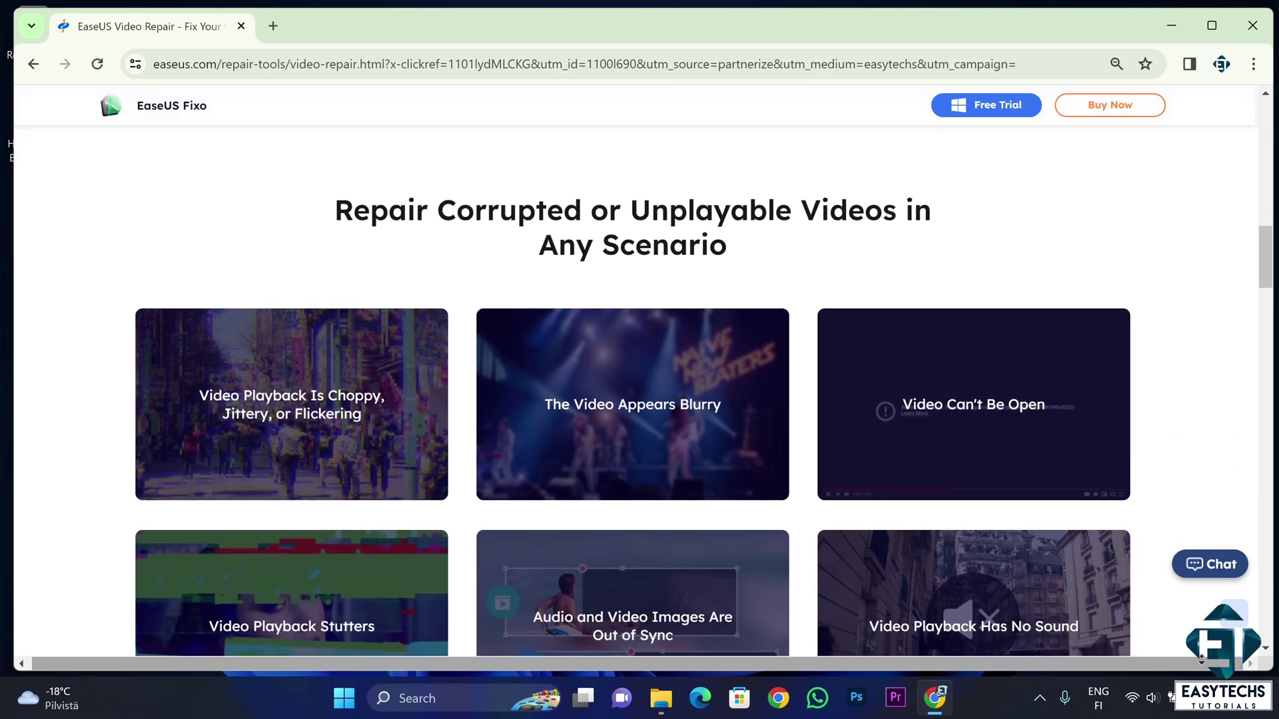
scroll(633, 373, down, 2)
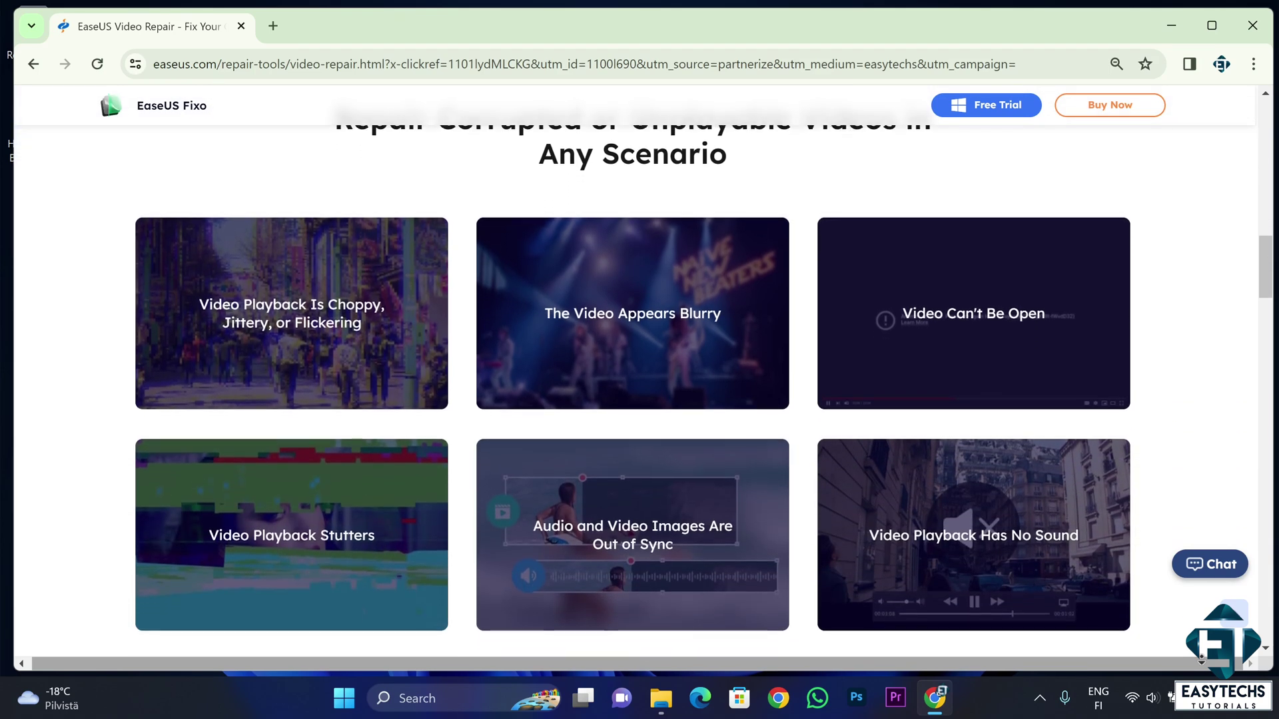
scroll(633, 373, down, 2)
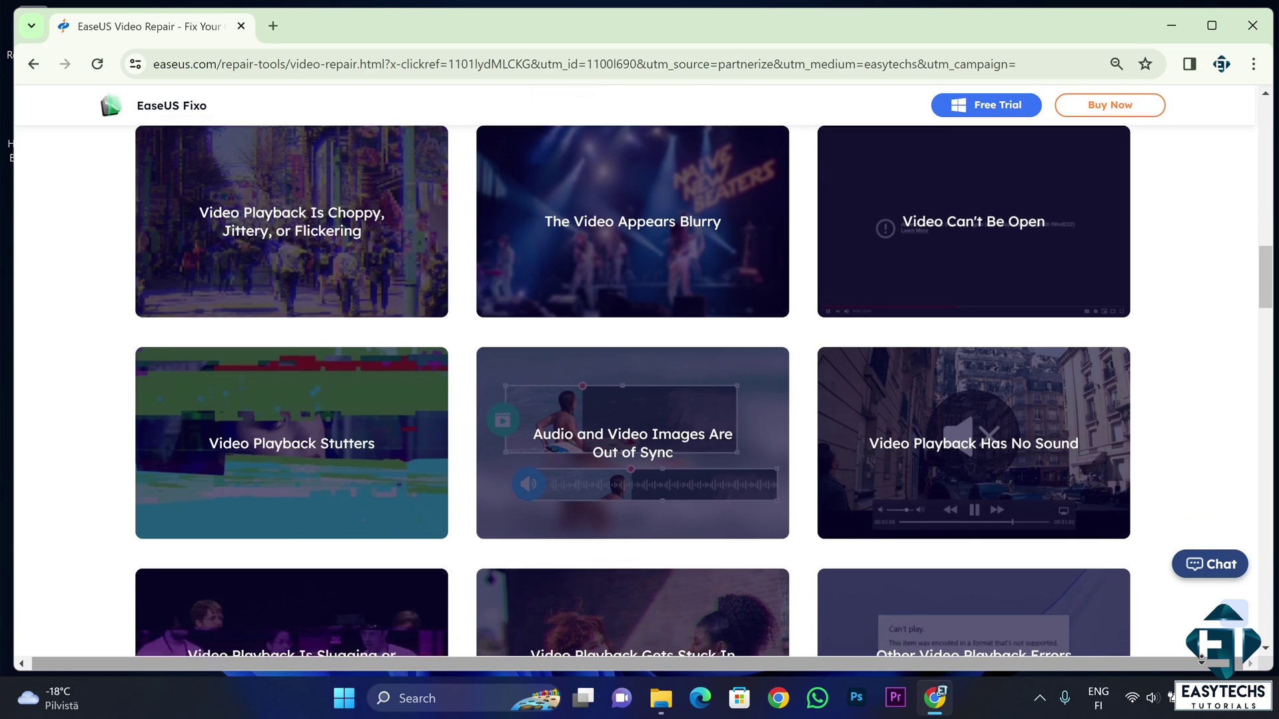
scroll(633, 373, down, 2)
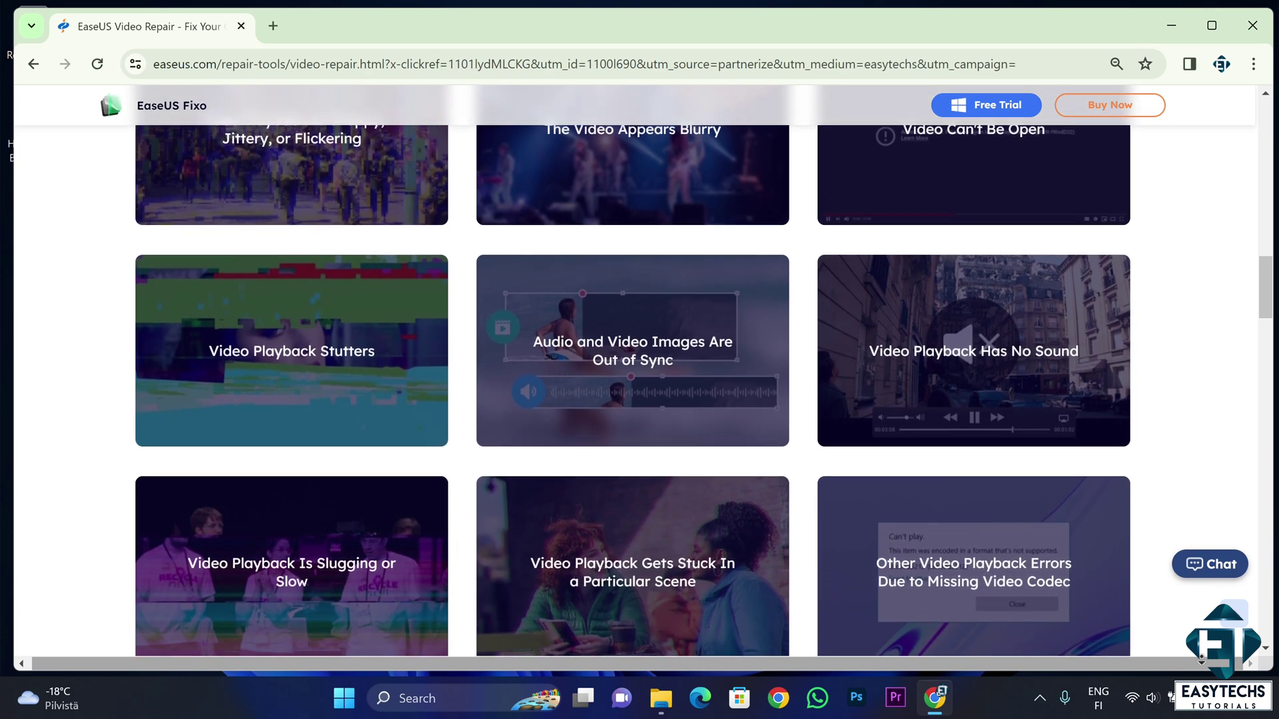
scroll(632, 373, down, 2)
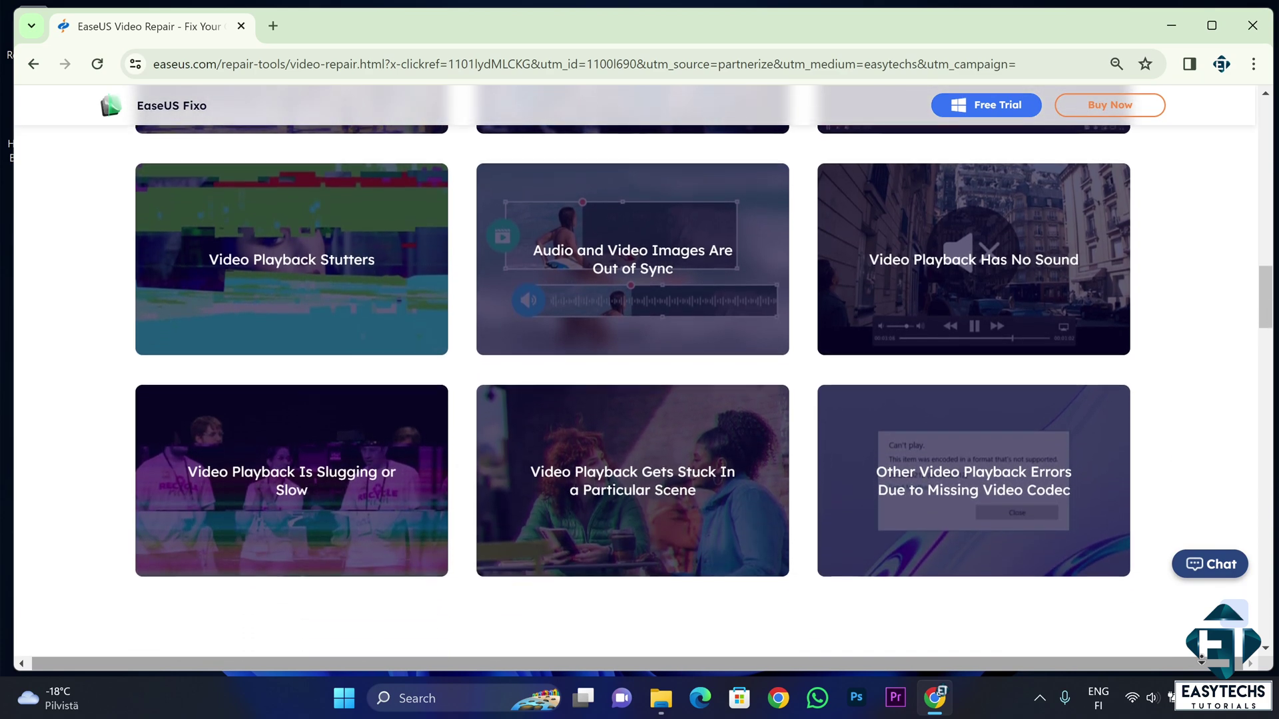
scroll(633, 373, down, 2)
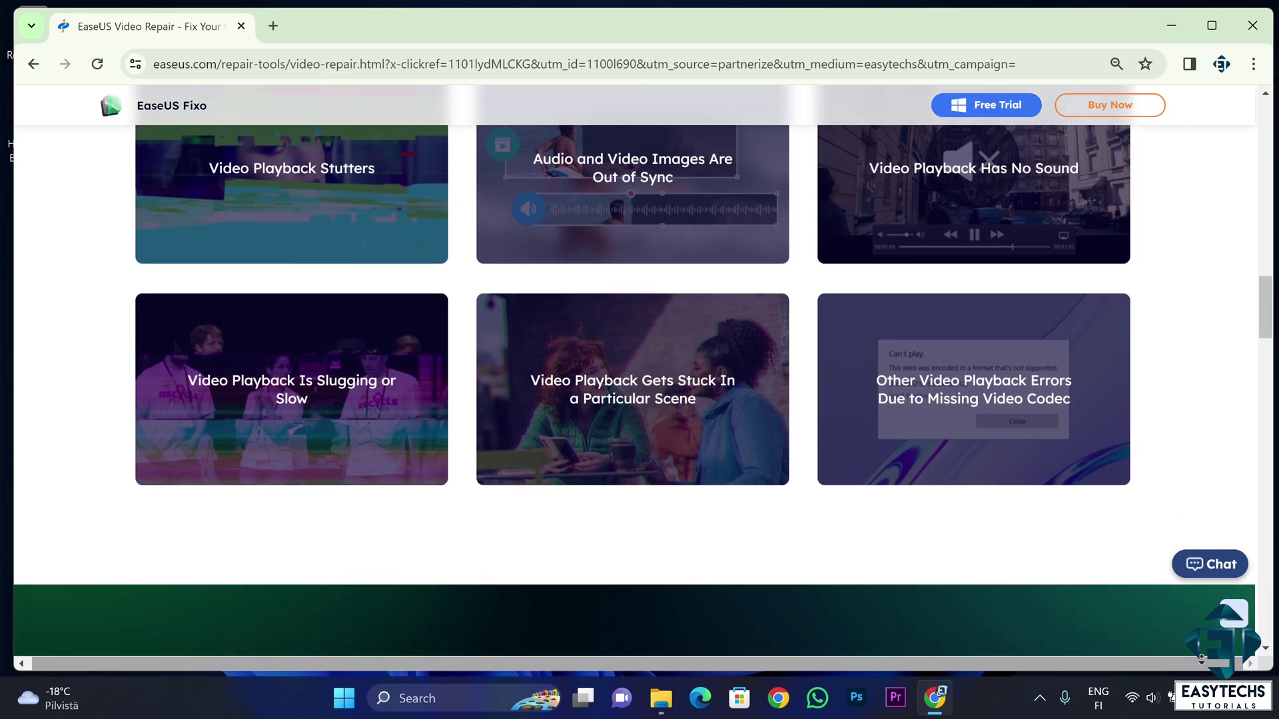
scroll(633, 373, down, 2)
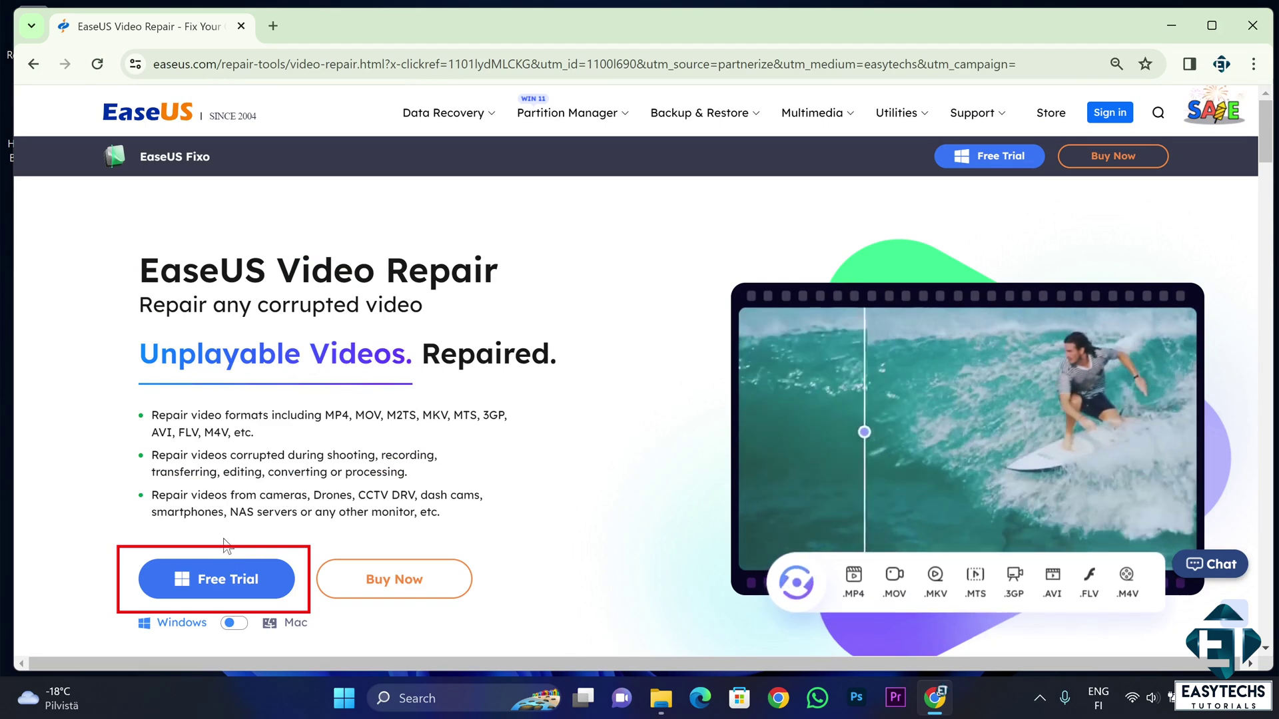
Download the fixo_trial_installer via Free Trial and launch it from Chrome's downloads.
click(225, 585)
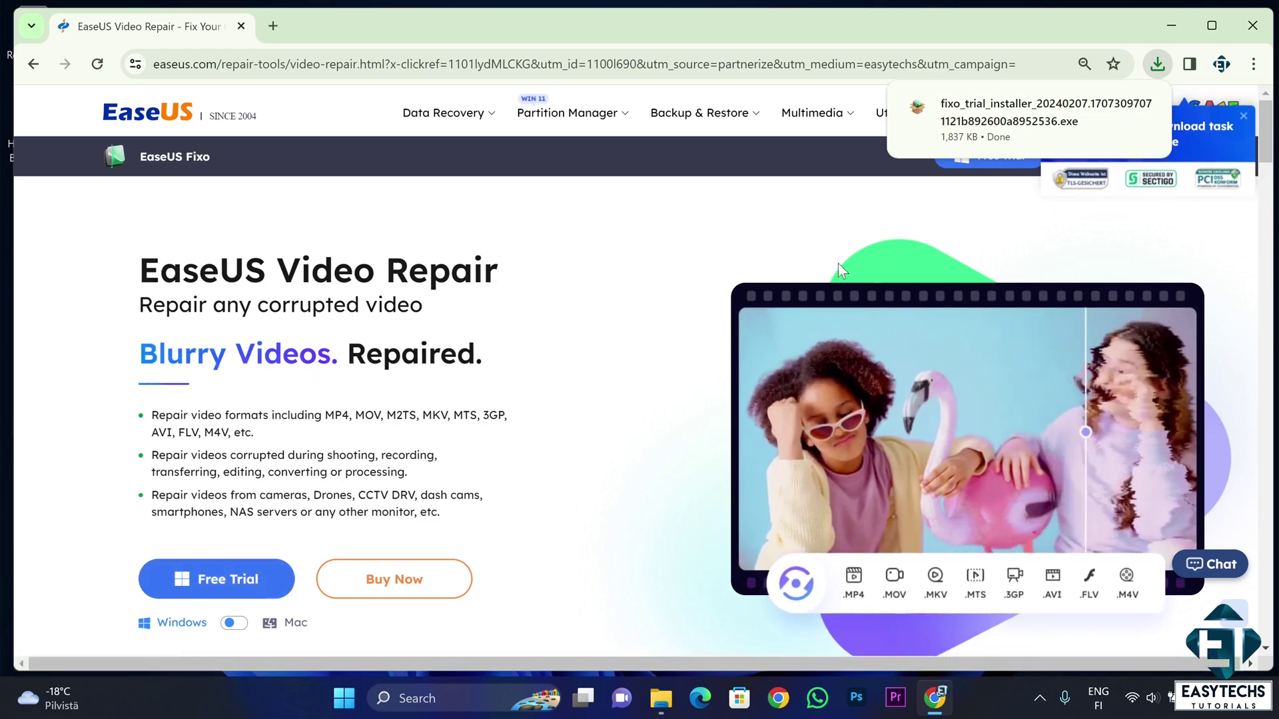
mouse_move(1072, 112)
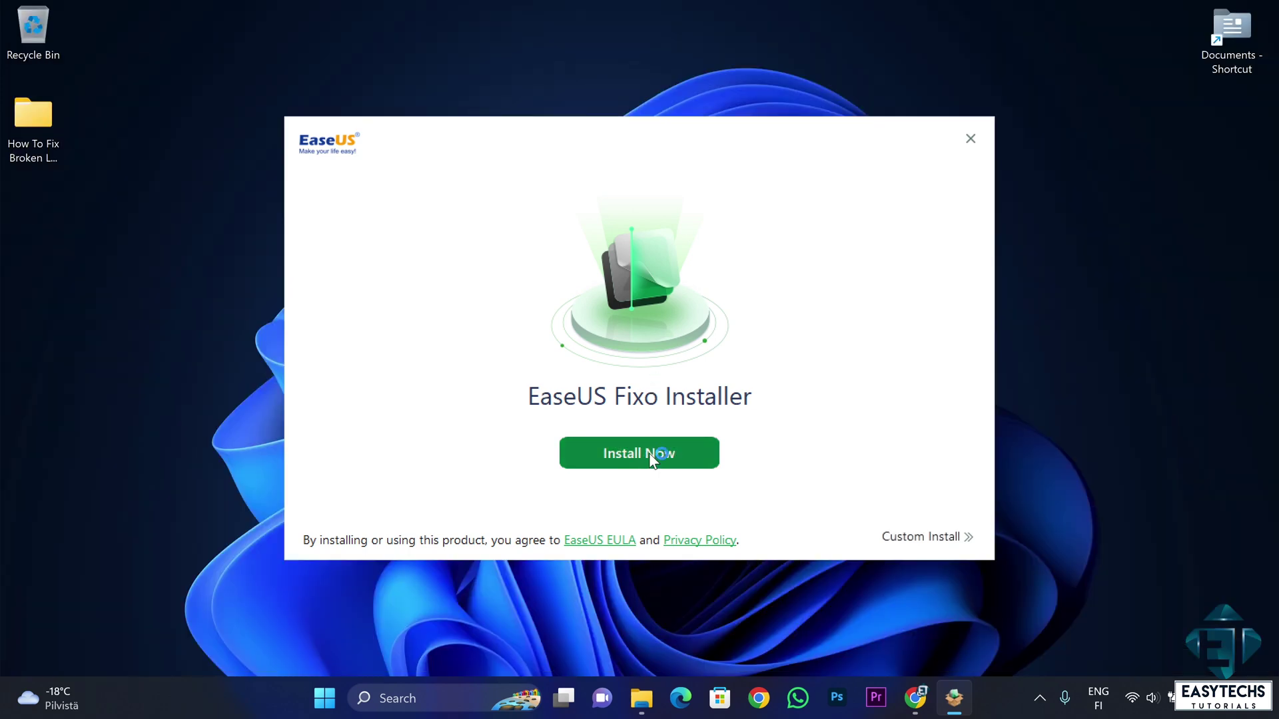
Install EaseUS Fixo from the installer, letting the 46.85 MB package download and install.
click(649, 456)
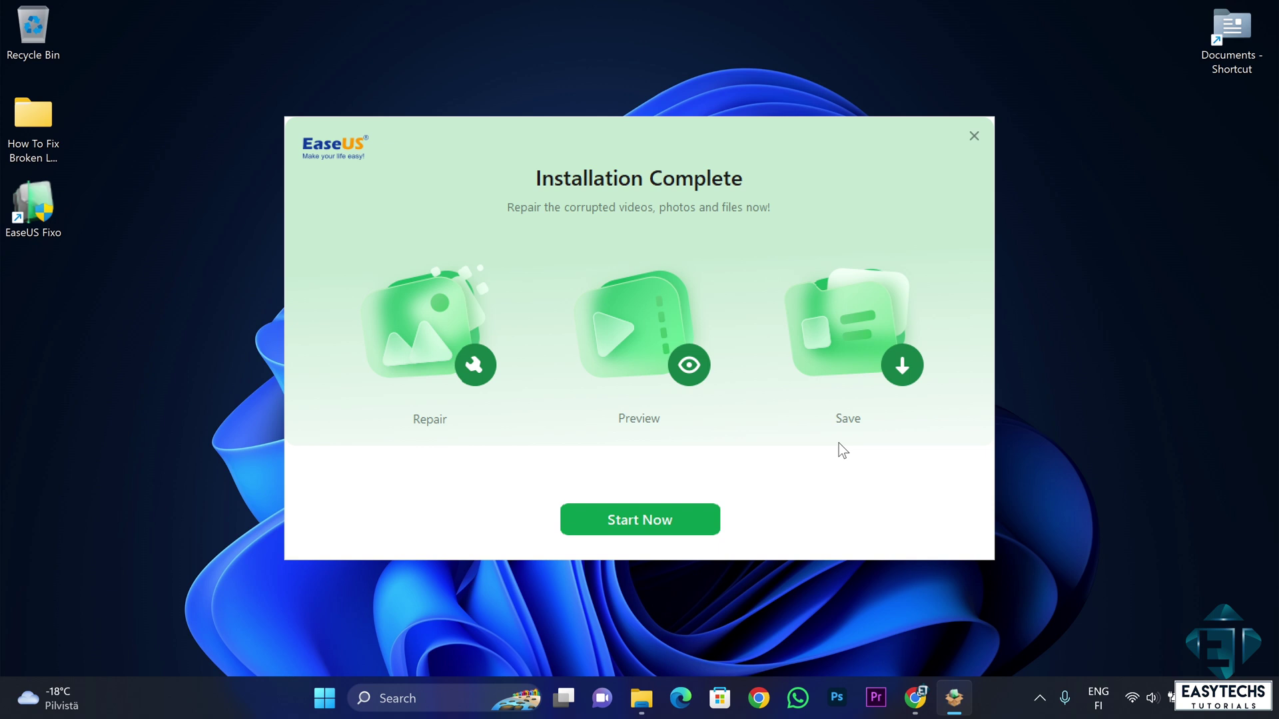
Start EaseUS Fixo and add PXL_20231222_101312811 from Desktop > How To Fix Broken Laptop Hinges.
click(642, 530)
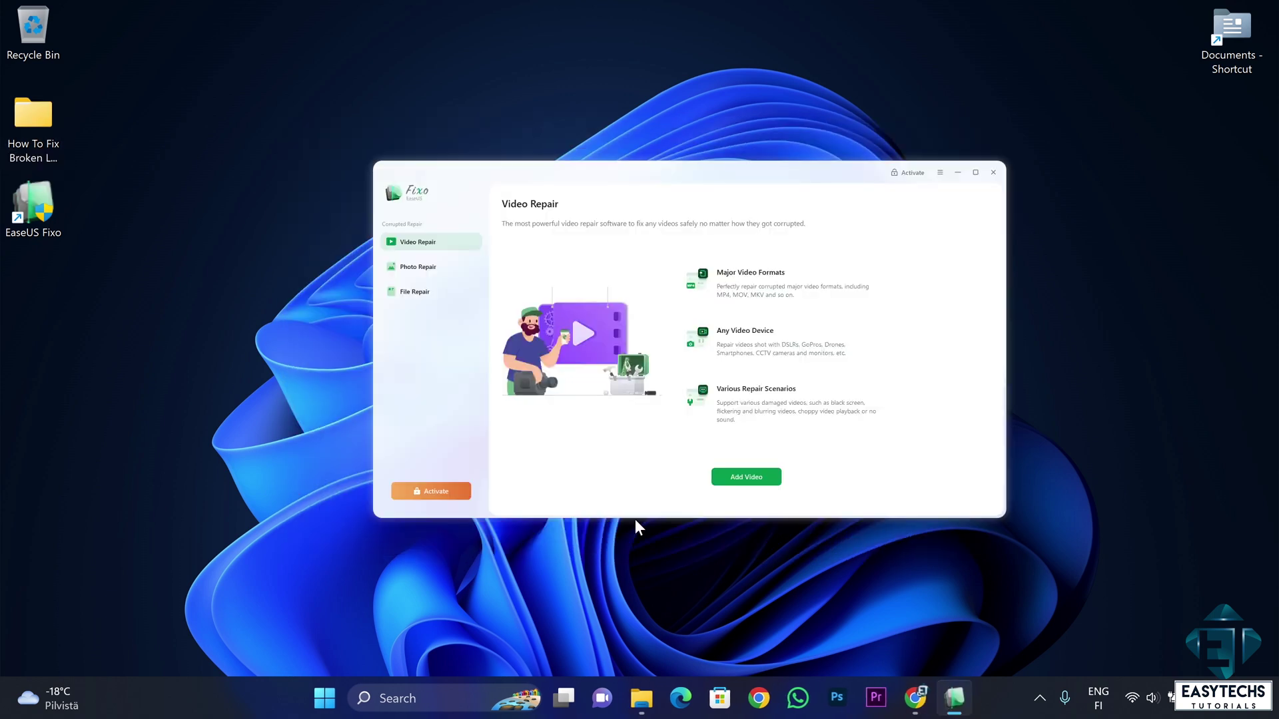
click(732, 479)
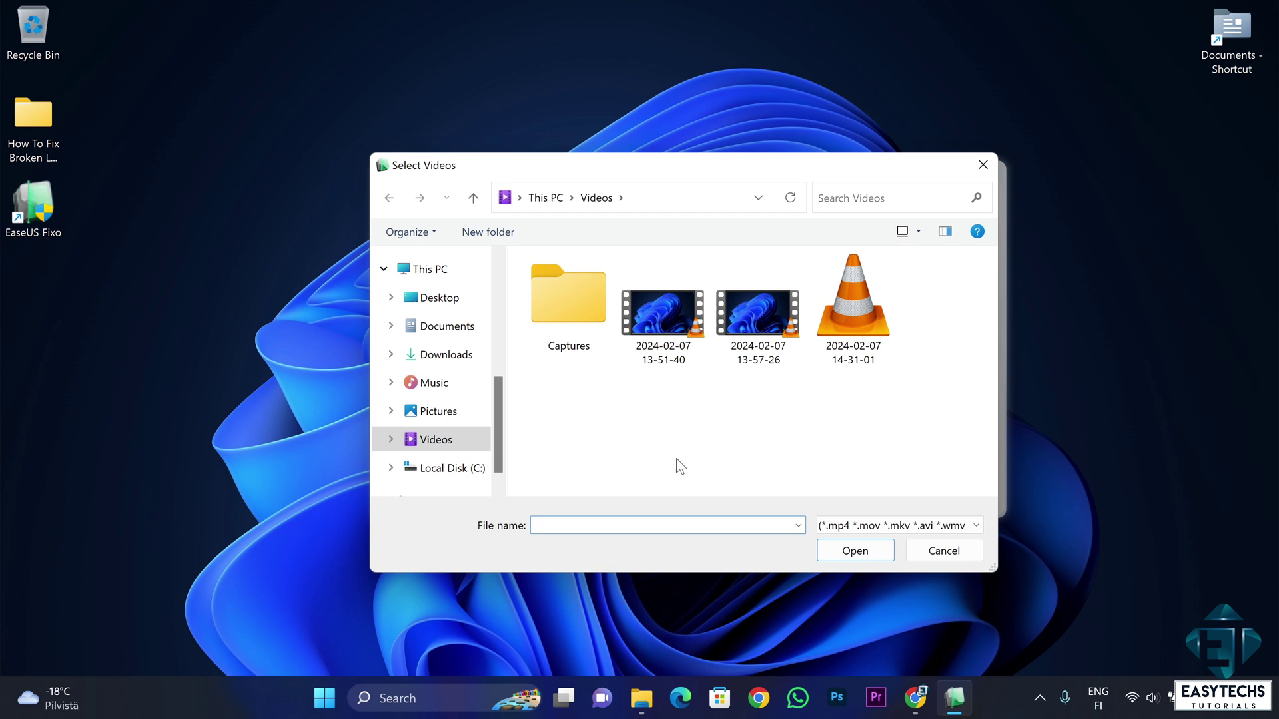
click(449, 297)
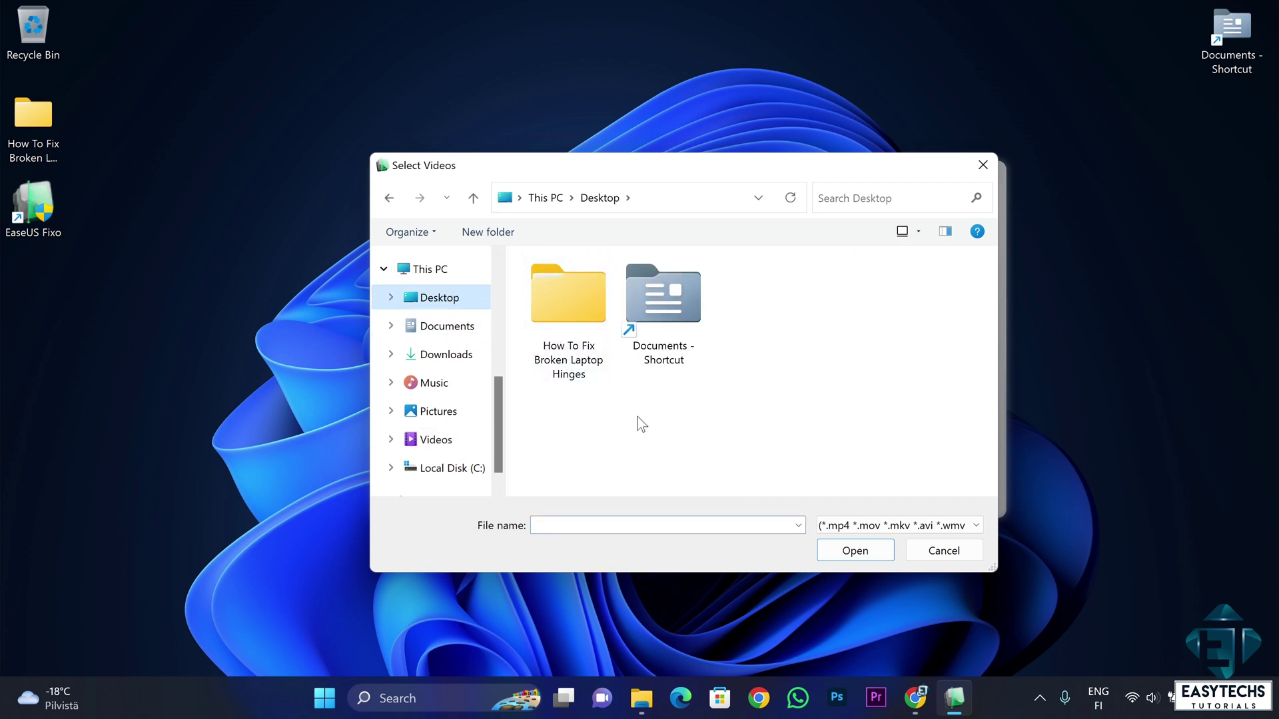
double_click(577, 315)
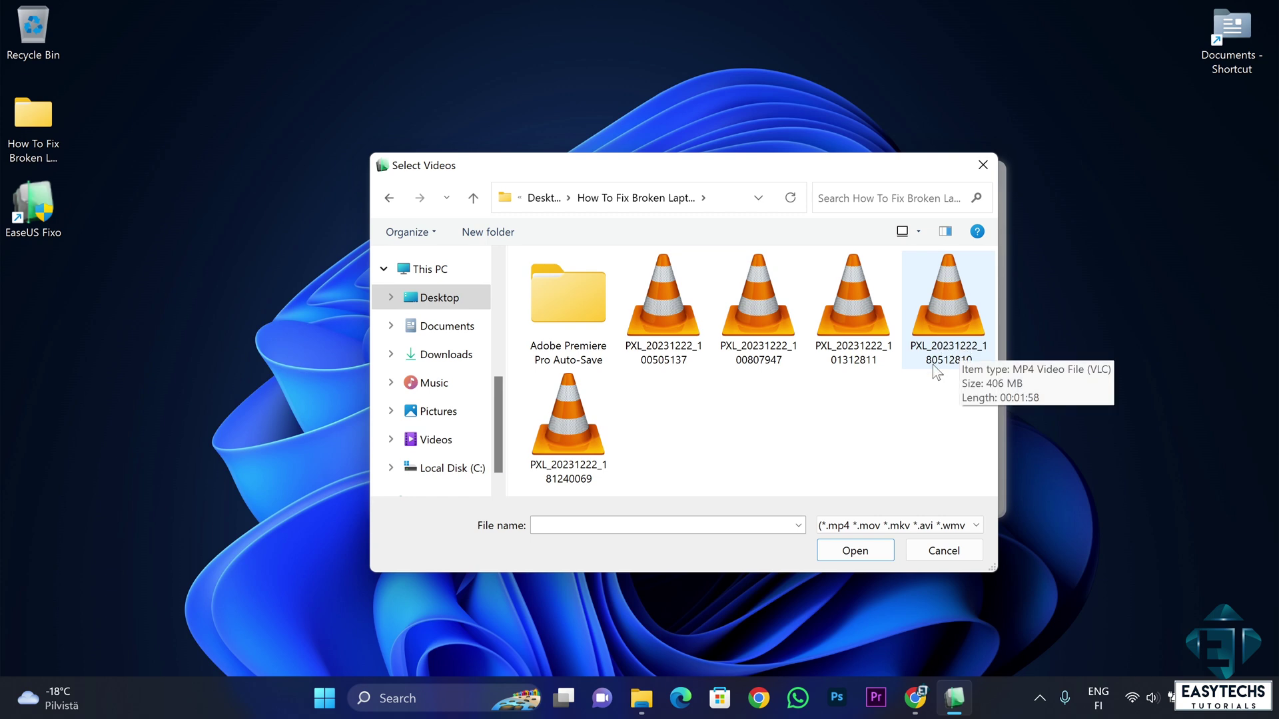
double_click(862, 317)
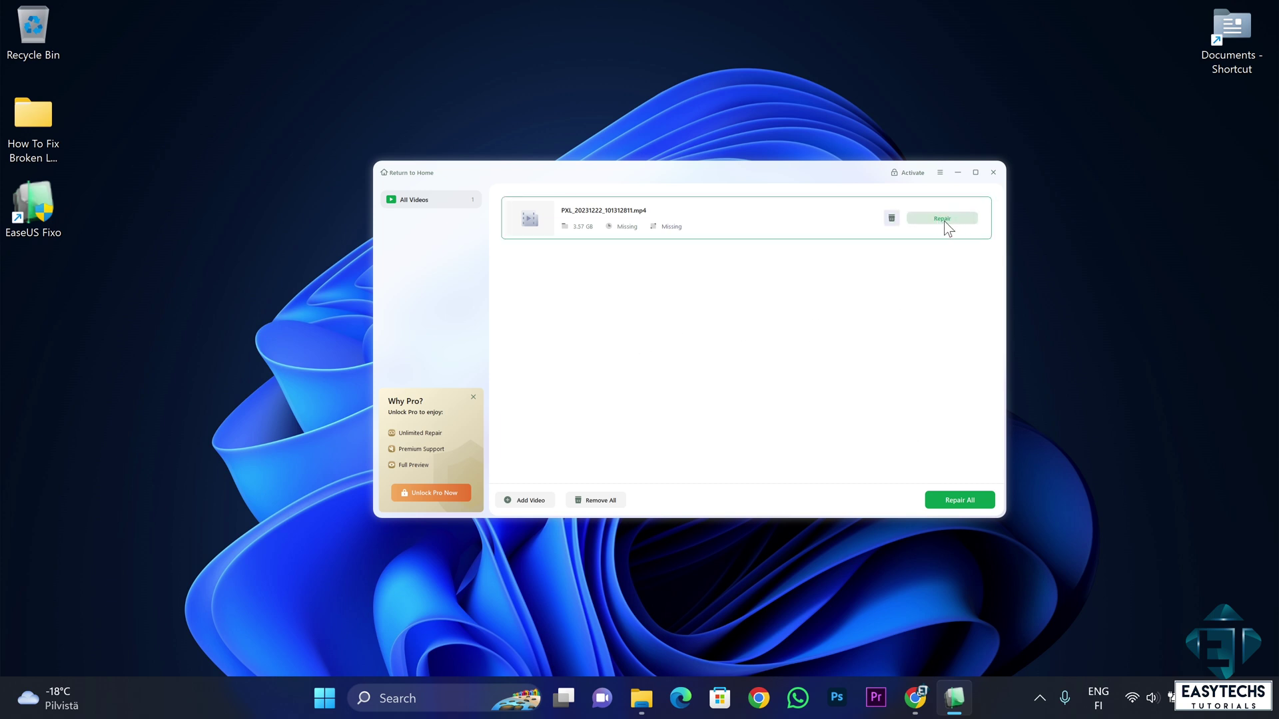
Run a quick repair on PXL_20231222_101312811.mp4, which ends in Quick Repair Failed.
click(945, 220)
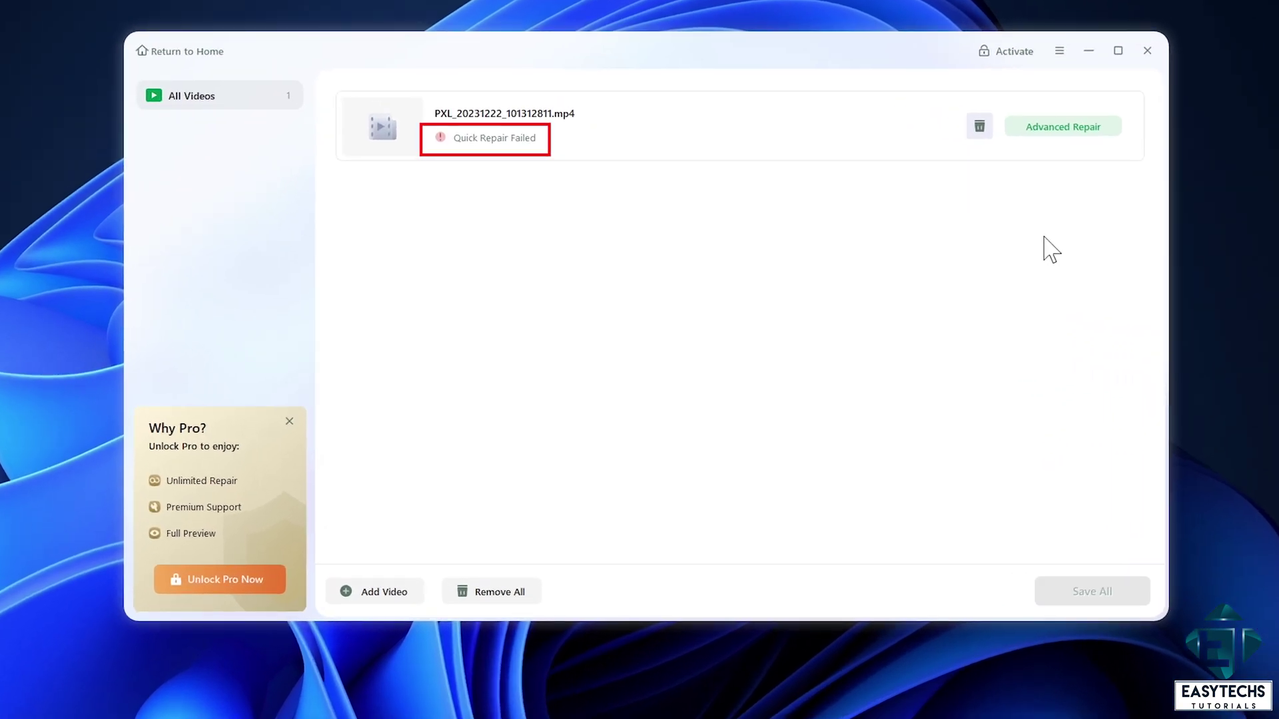
Start Advanced Repair using PXL_20231222_100505137 from the laptop hinges folder as the sample video.
click(1064, 131)
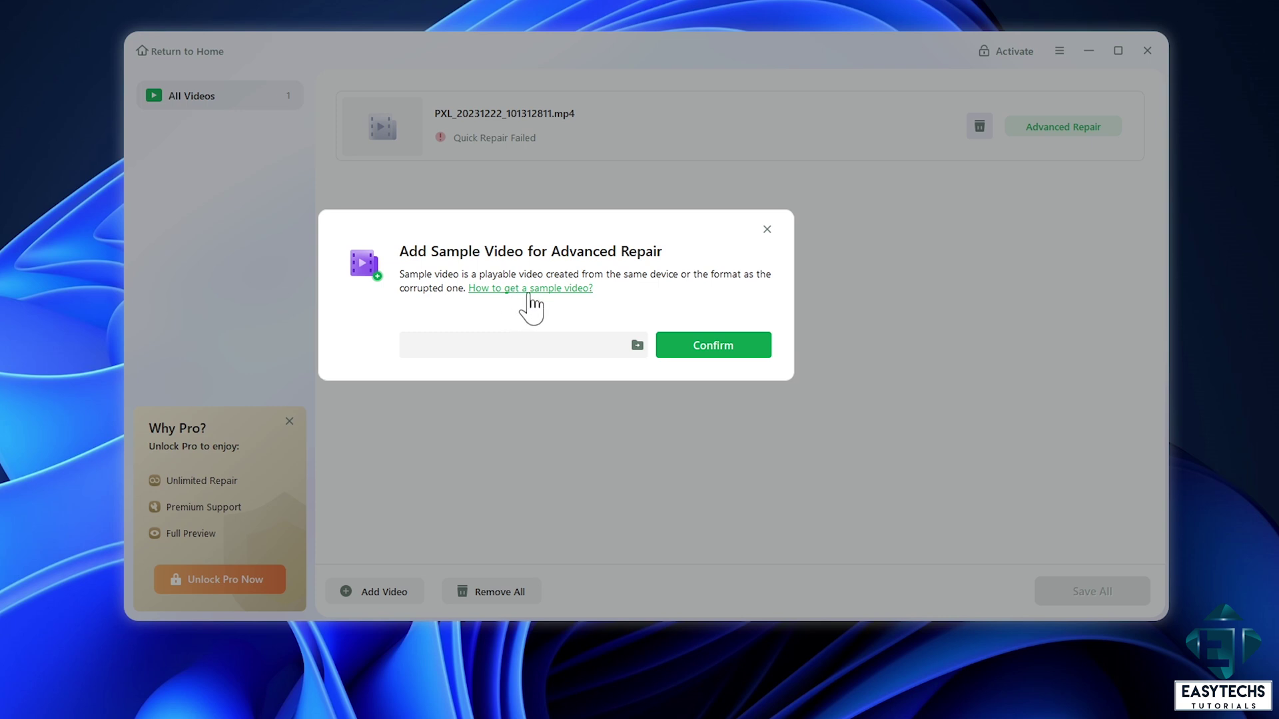
click(635, 345)
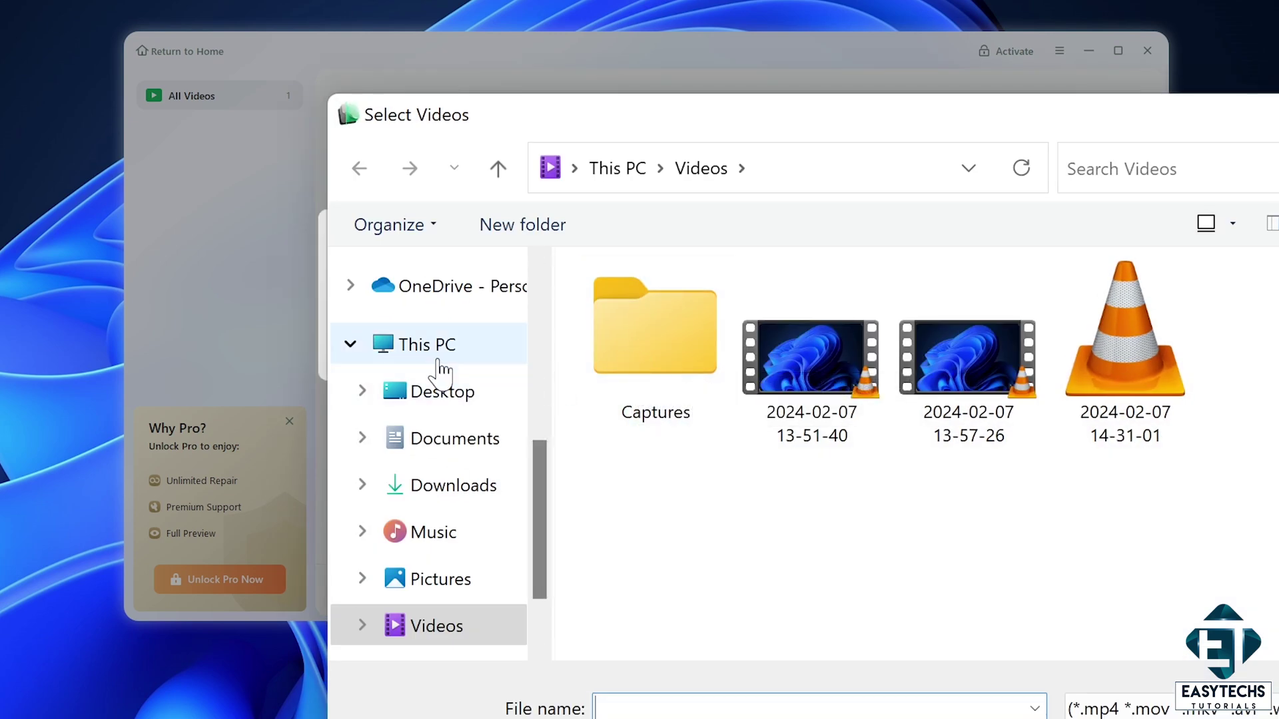
click(443, 393)
double_click(659, 391)
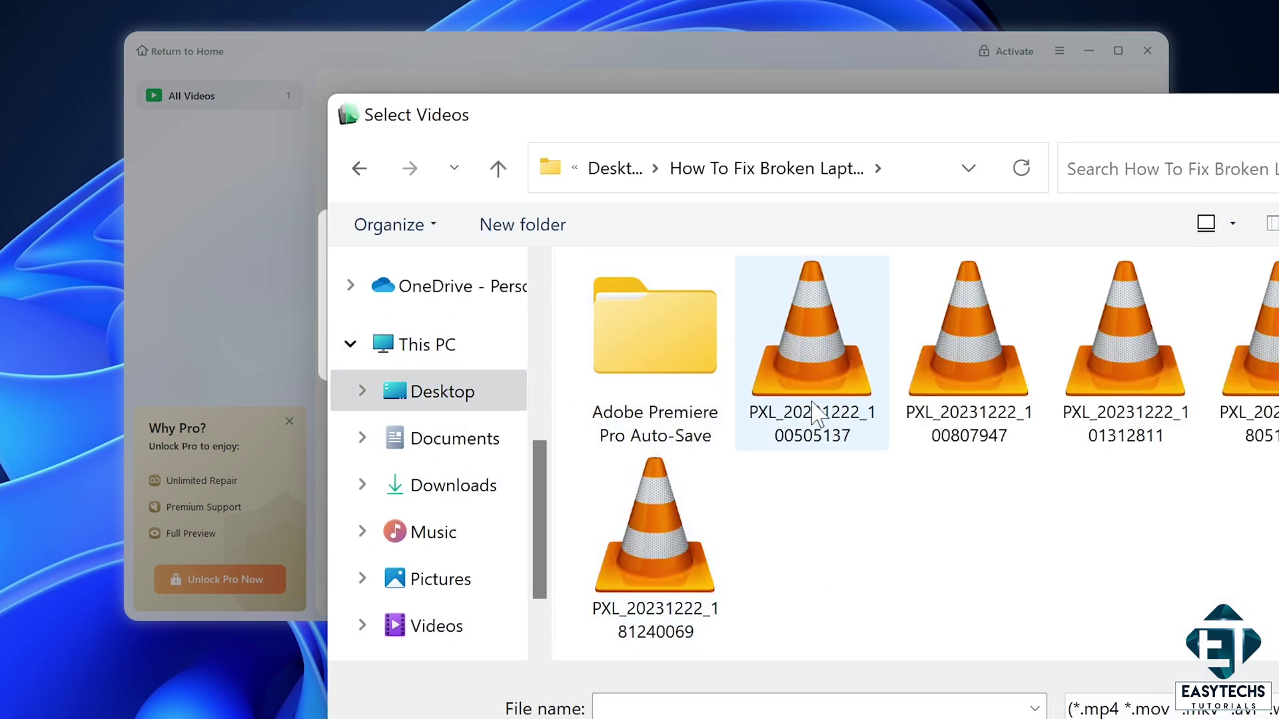
double_click(826, 322)
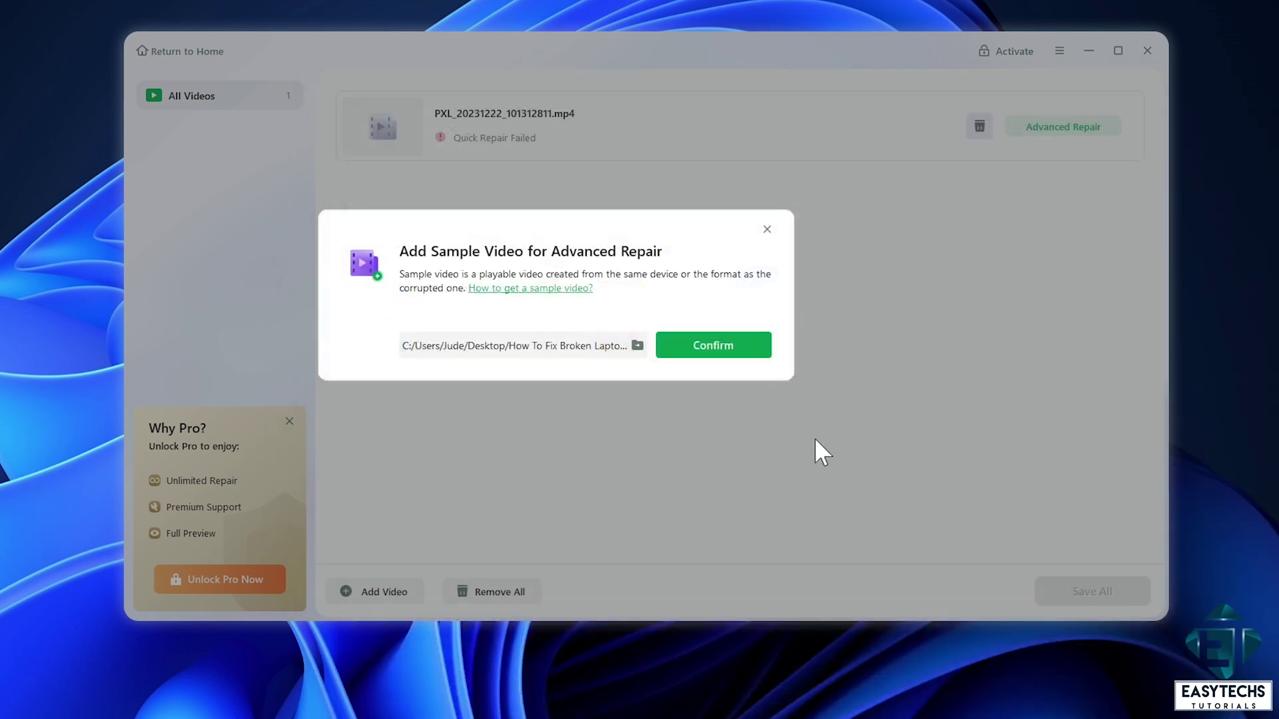
click(692, 347)
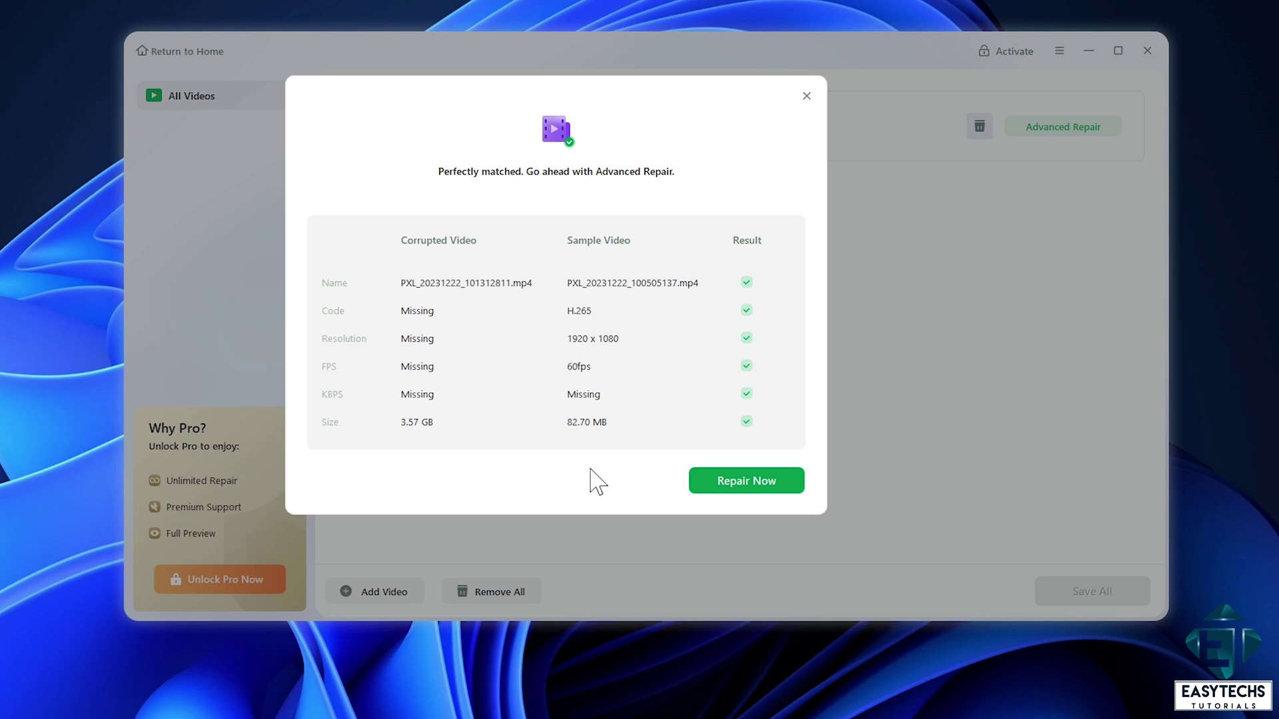
Run the advanced repair of PXL_20231222_101312811.mp4 using the matched sample video.
click(733, 491)
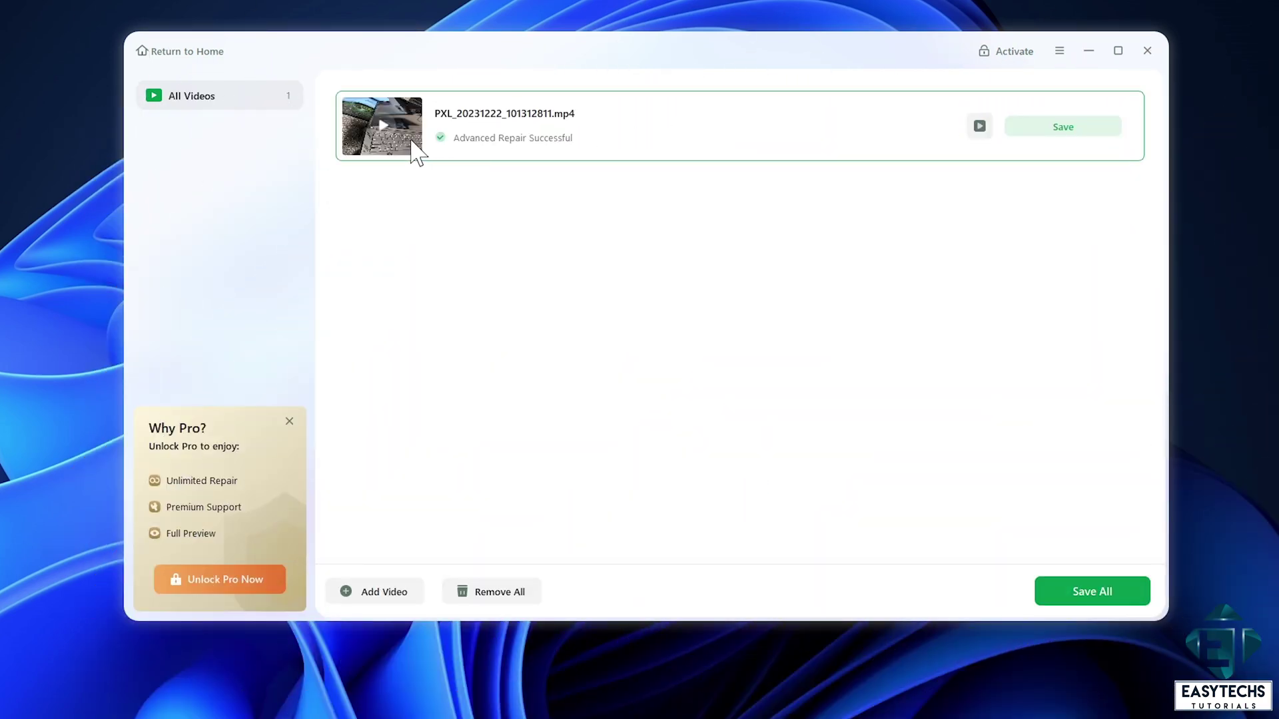
Preview the repaired clip, close the preview, then choose Save on the video row.
click(381, 129)
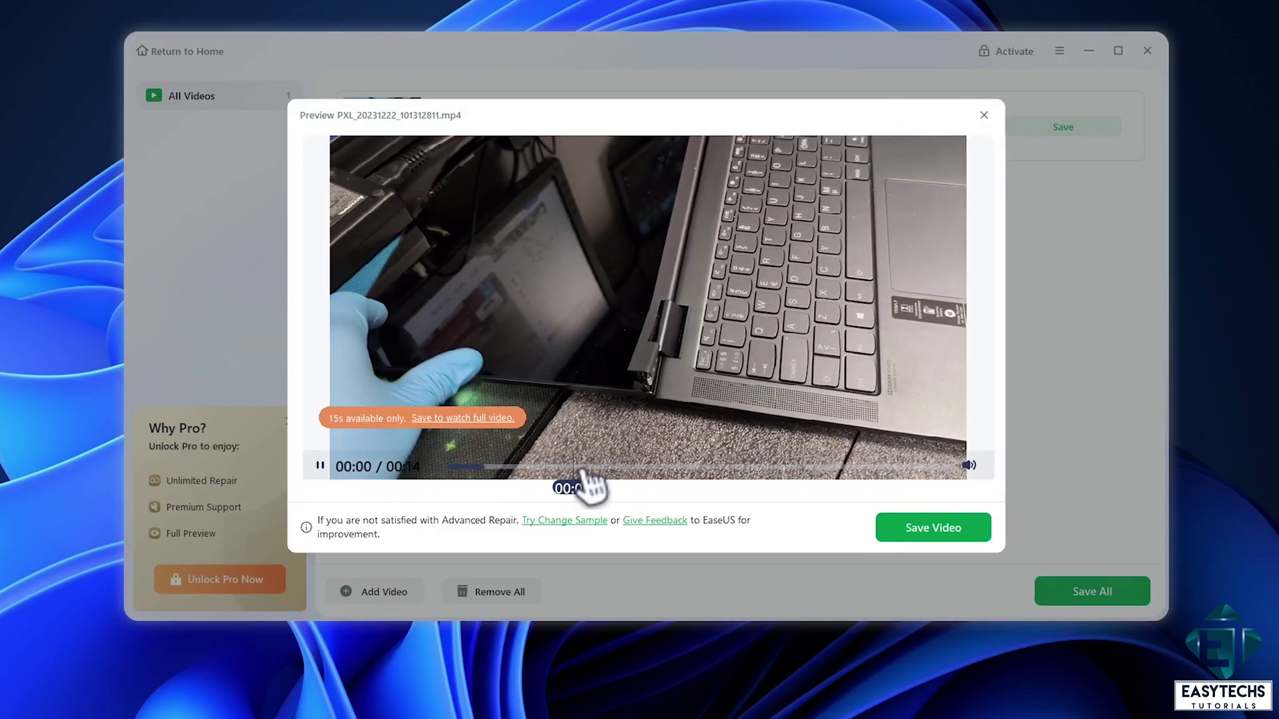
click(983, 115)
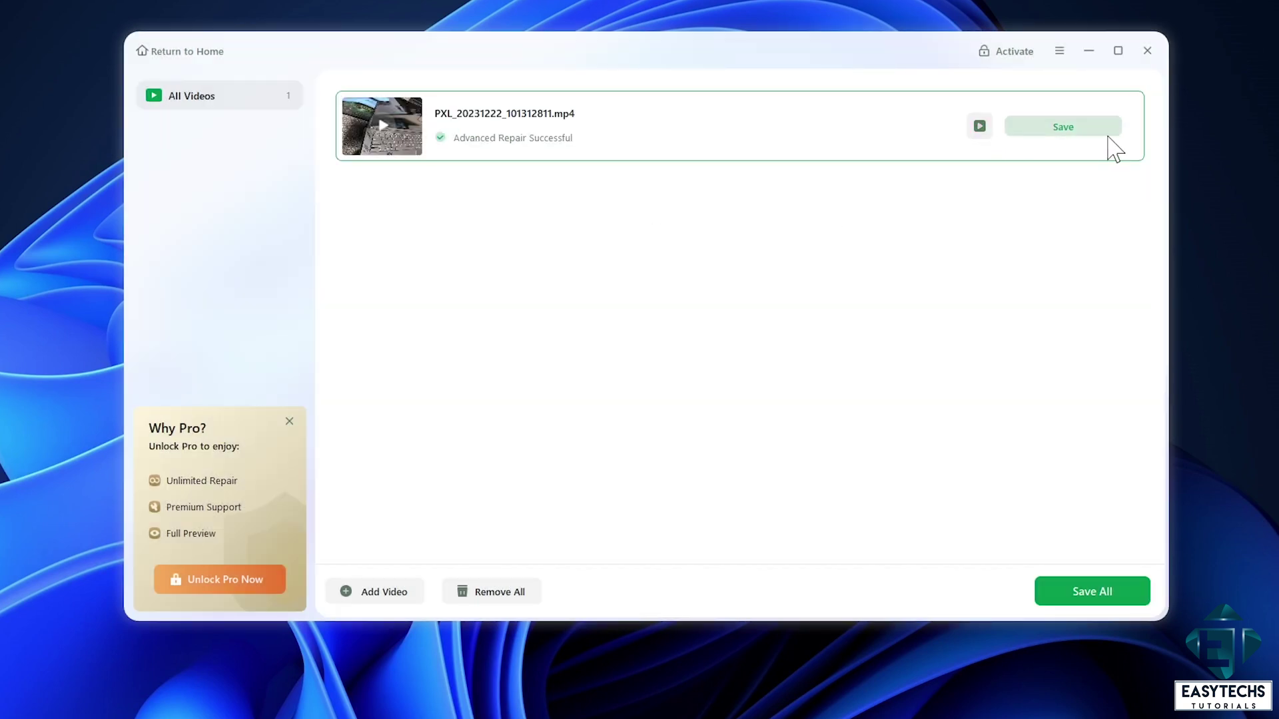
click(1066, 125)
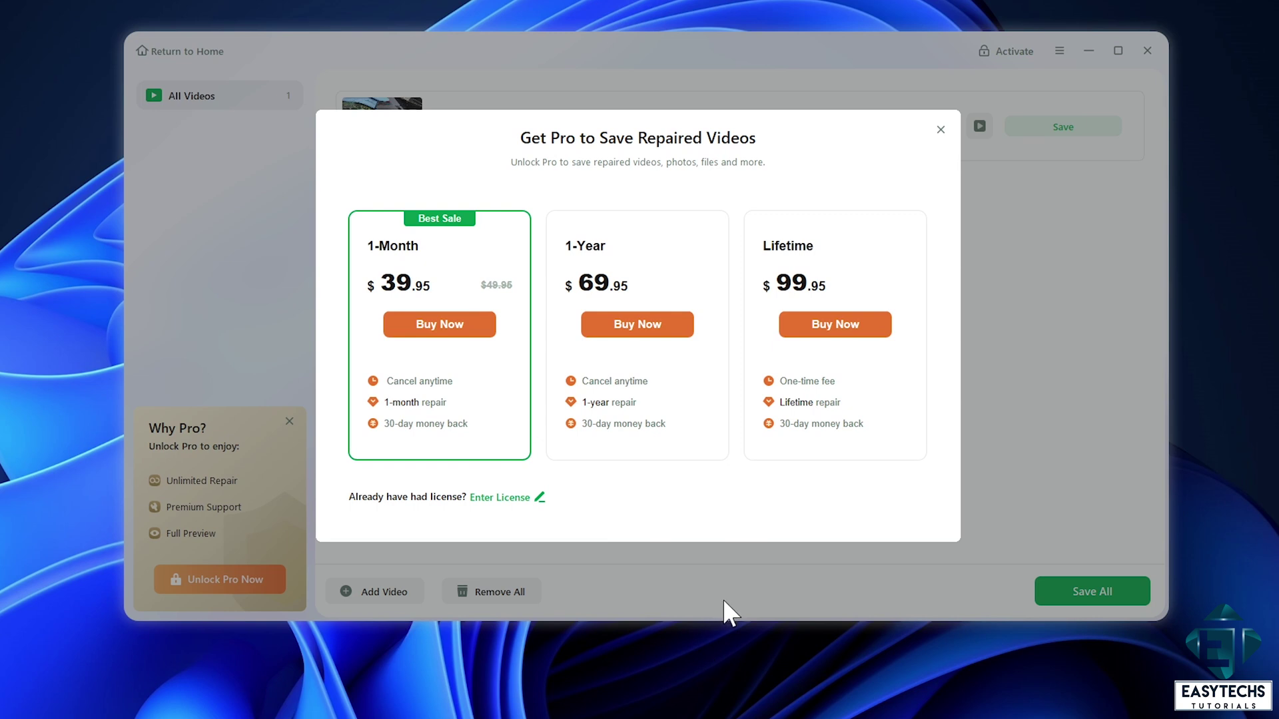
Activate the full version by pasting the license code and confirming the success message.
click(535, 499)
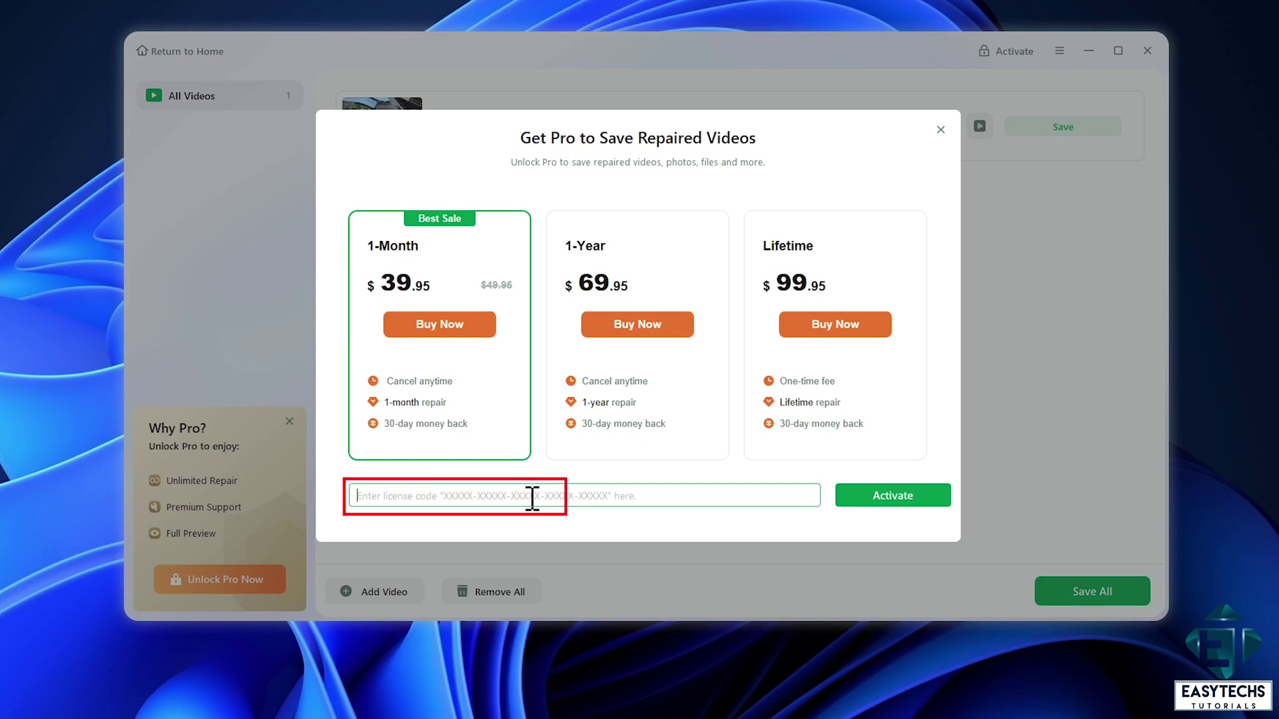
key(ctrl+v)
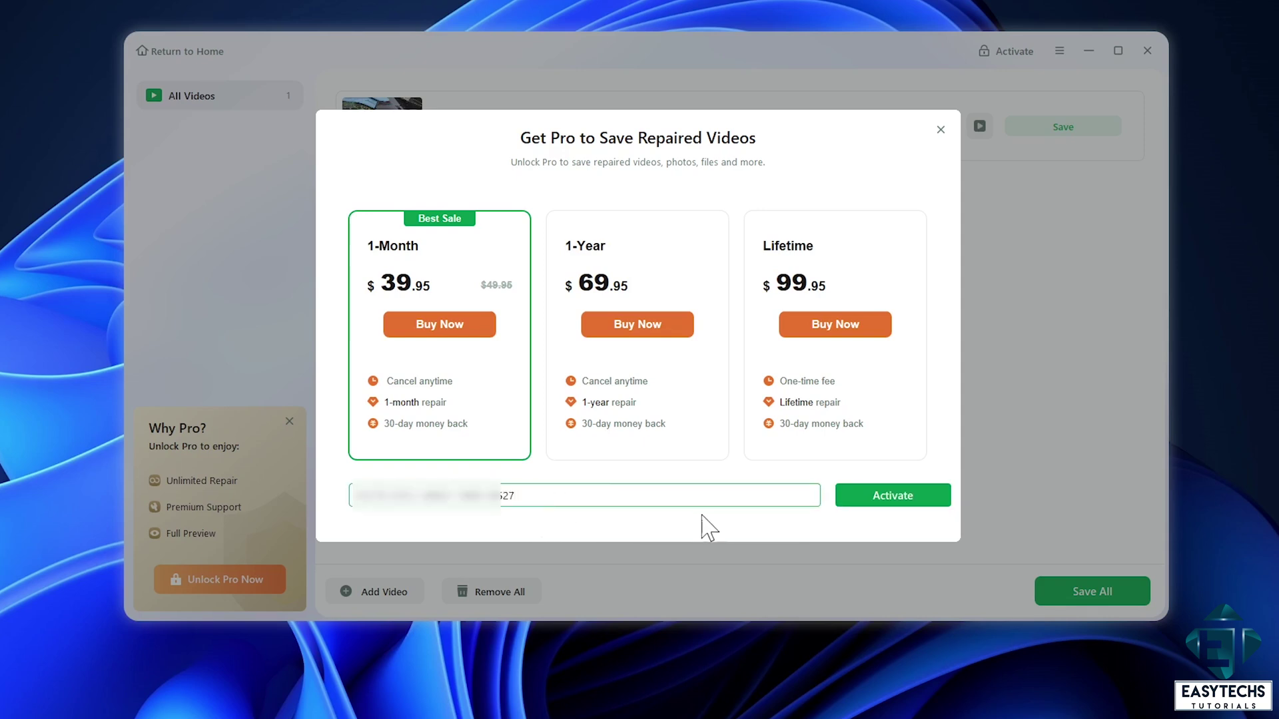
click(874, 505)
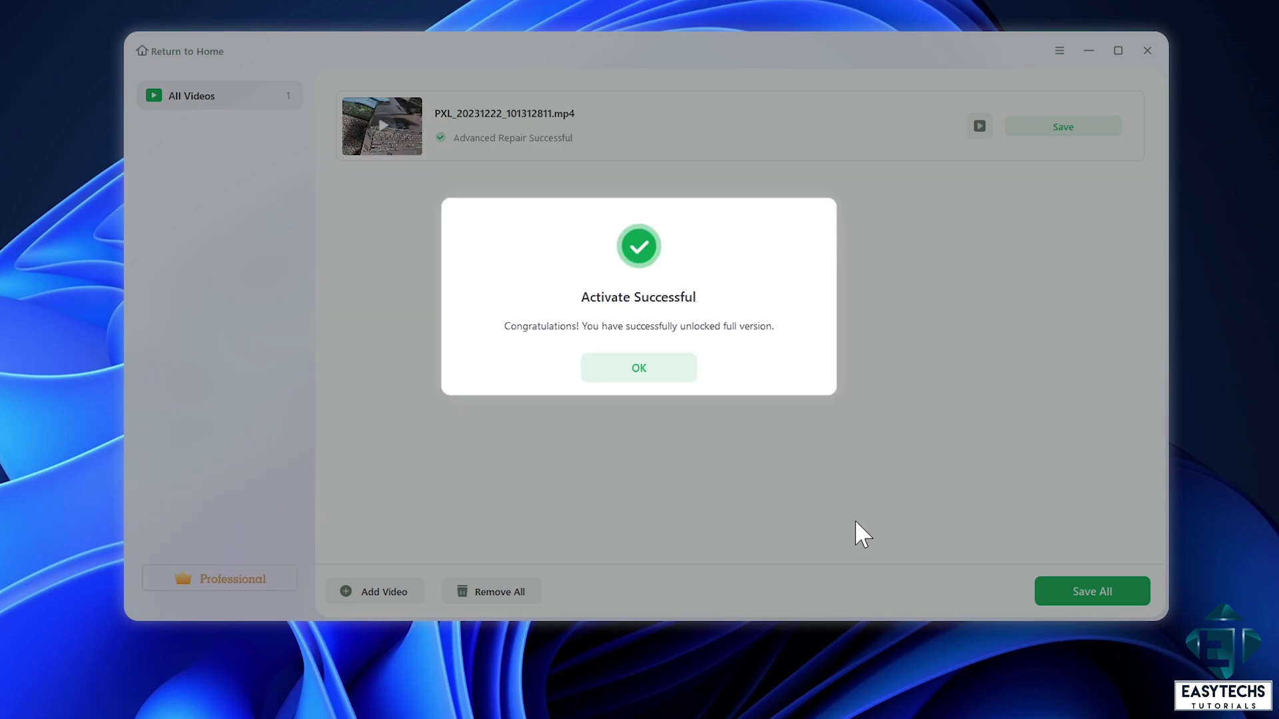
click(648, 373)
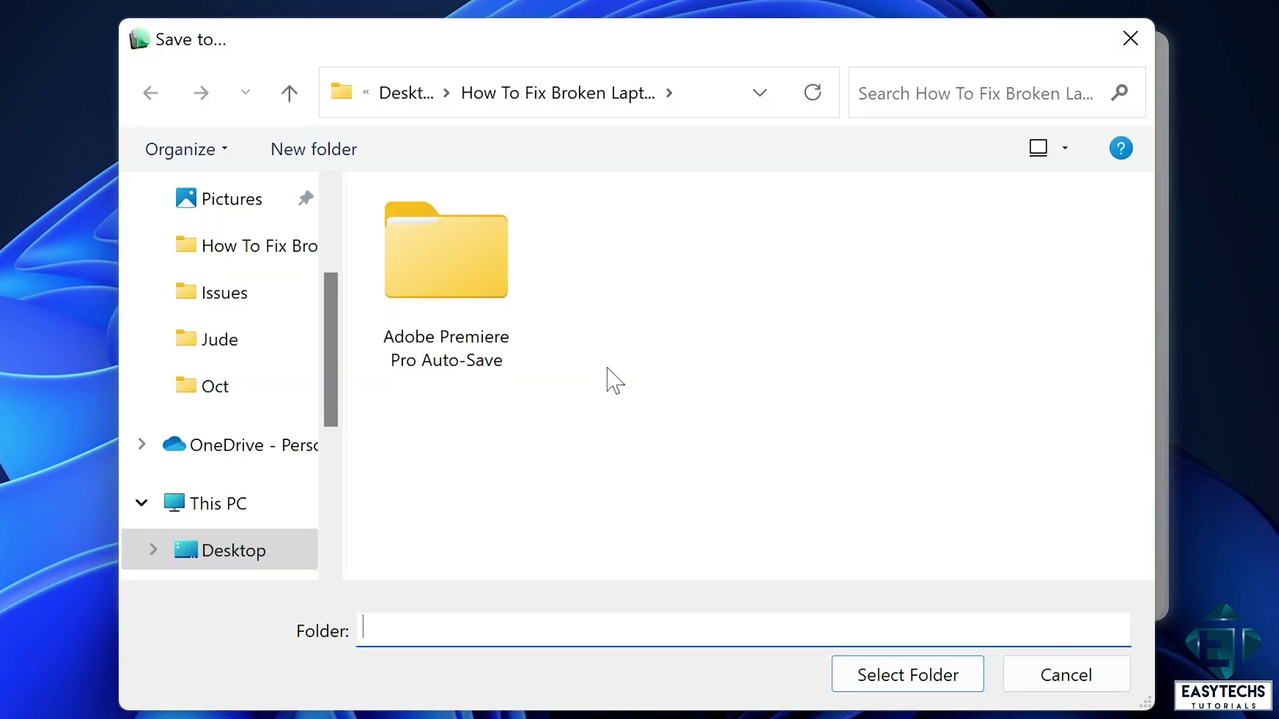
Save the repaired video to the Desktop, then close the Repaired folder window.
scroll(342, 233, up, 3)
click(221, 266)
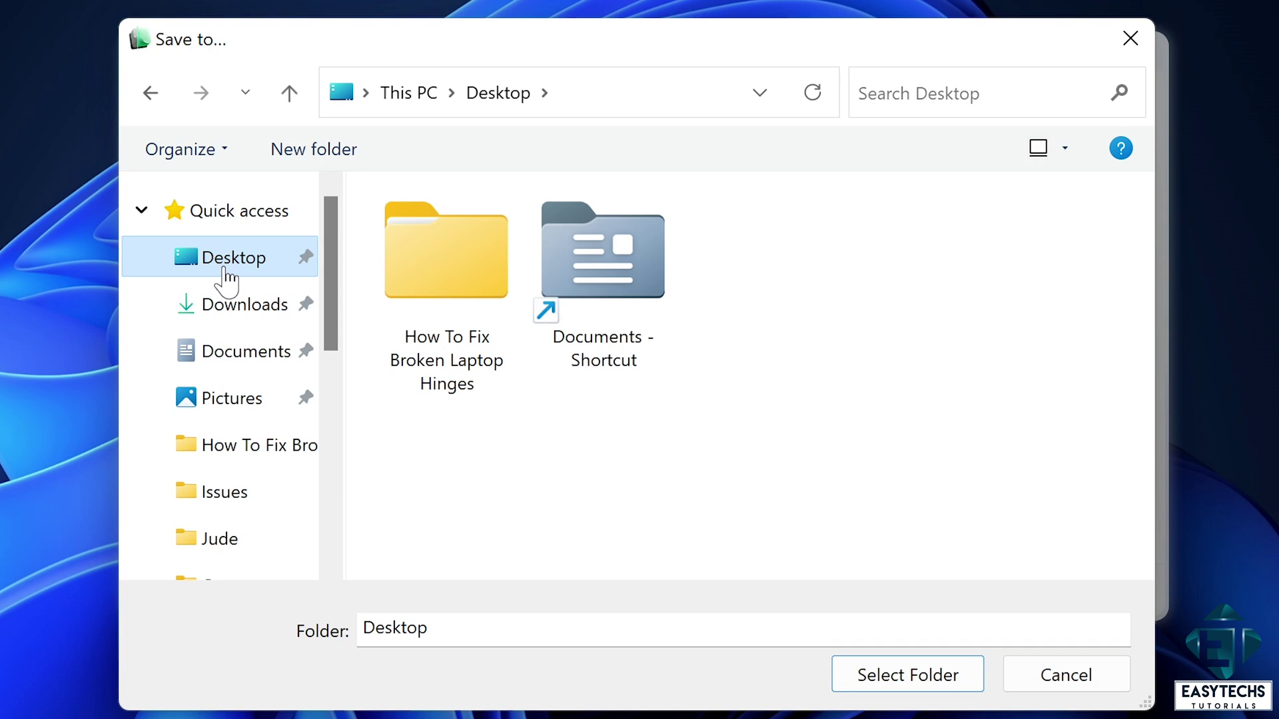
click(886, 674)
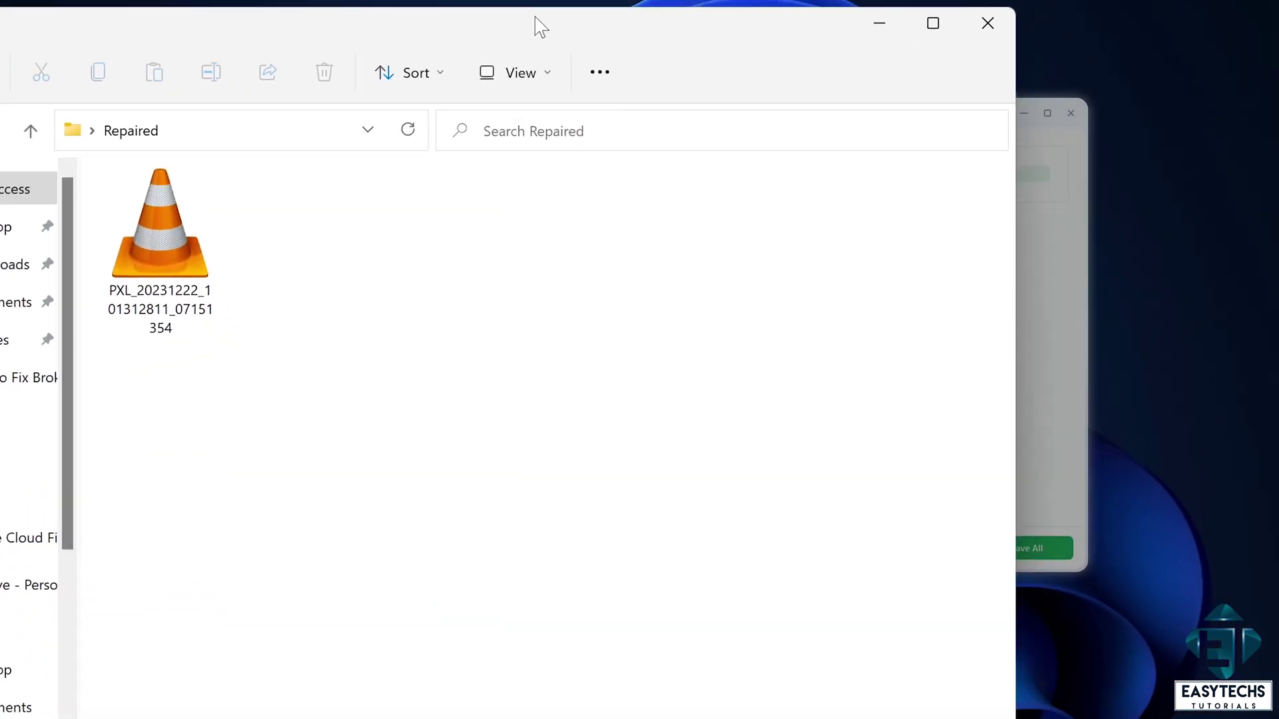
click(970, 70)
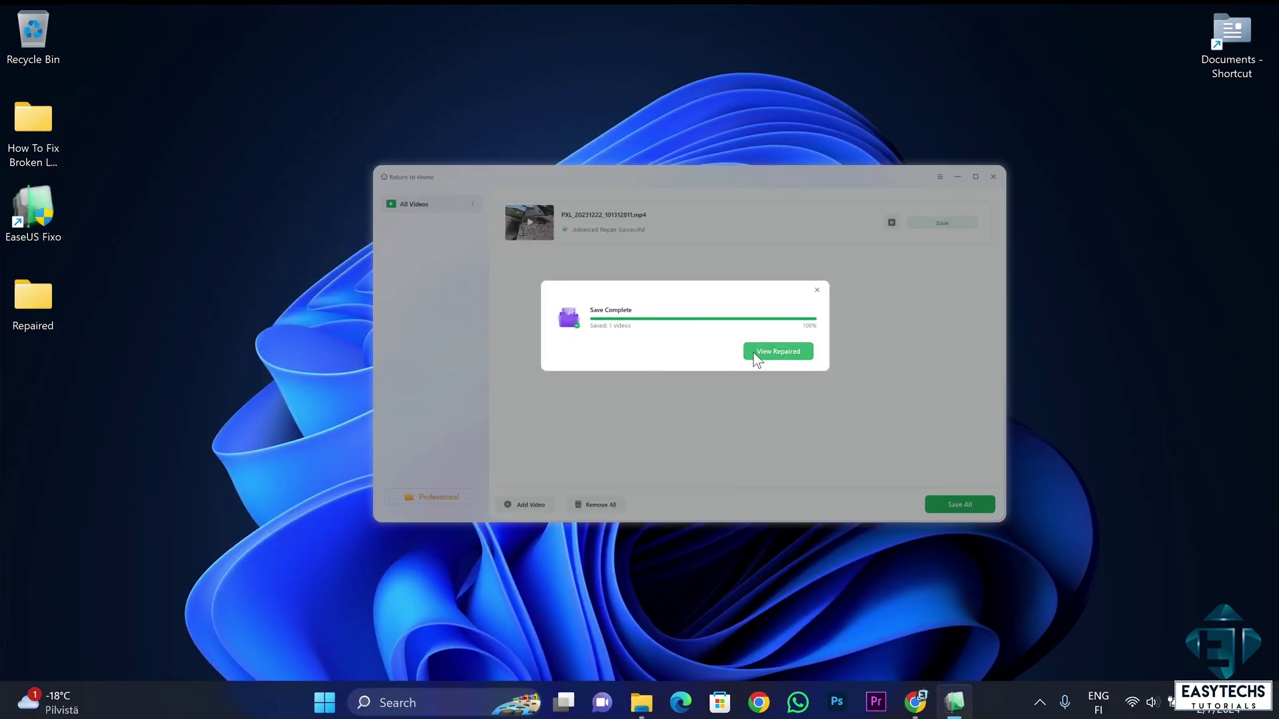
Open the Repaired folder and play the repaired video in VLC.
click(764, 351)
click(331, 293)
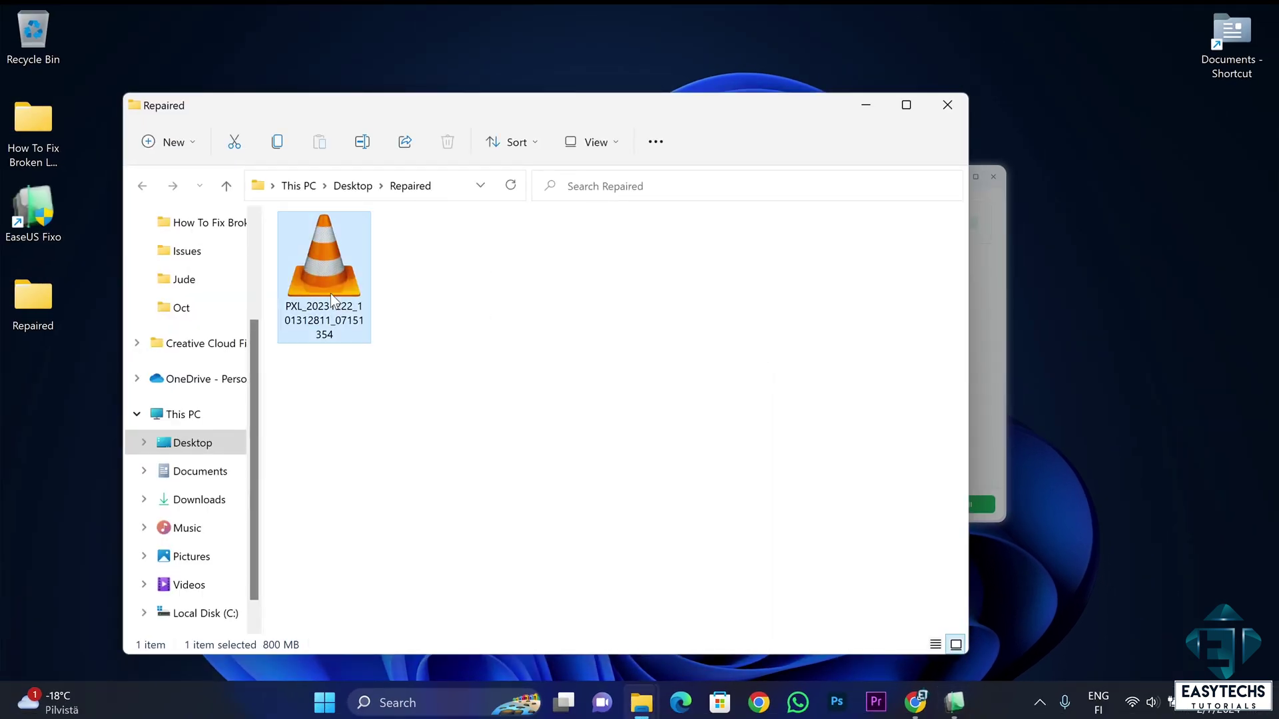
double_click(330, 293)
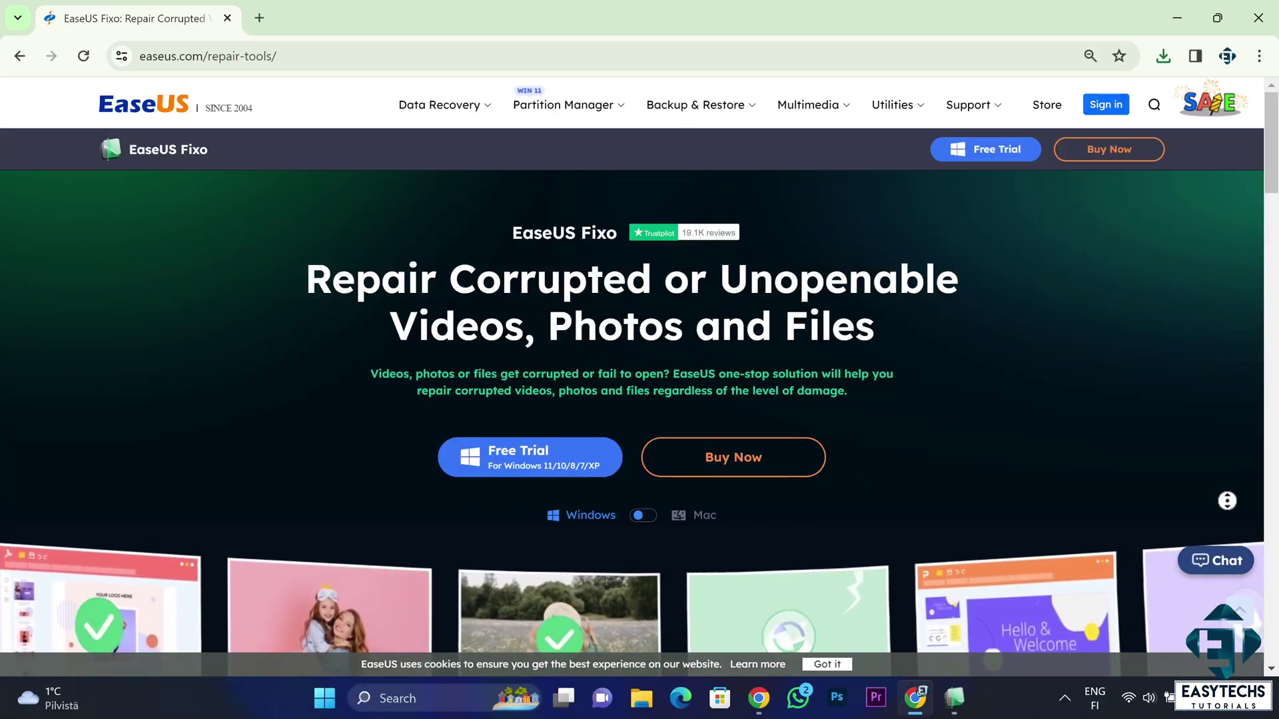
Scroll down past the Video Repair section to the three-step Upload and Repair section.
scroll(1227, 519, down, 2)
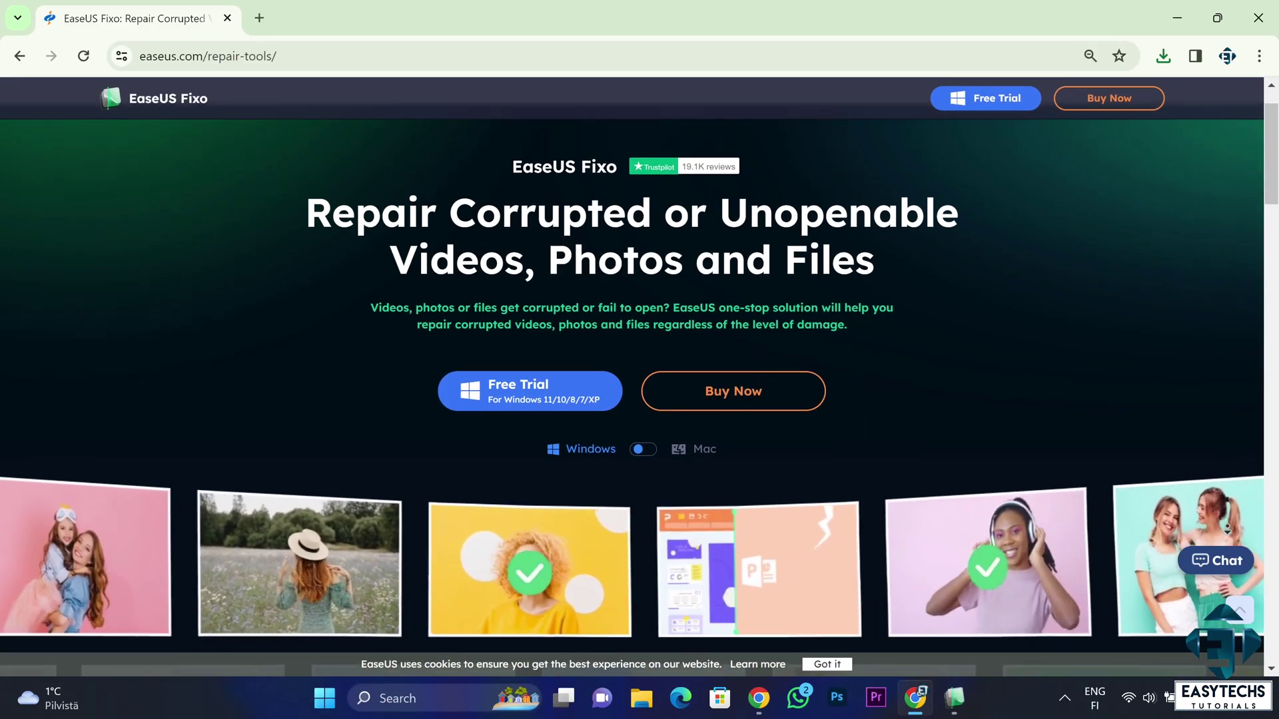
scroll(1226, 530, down, 3)
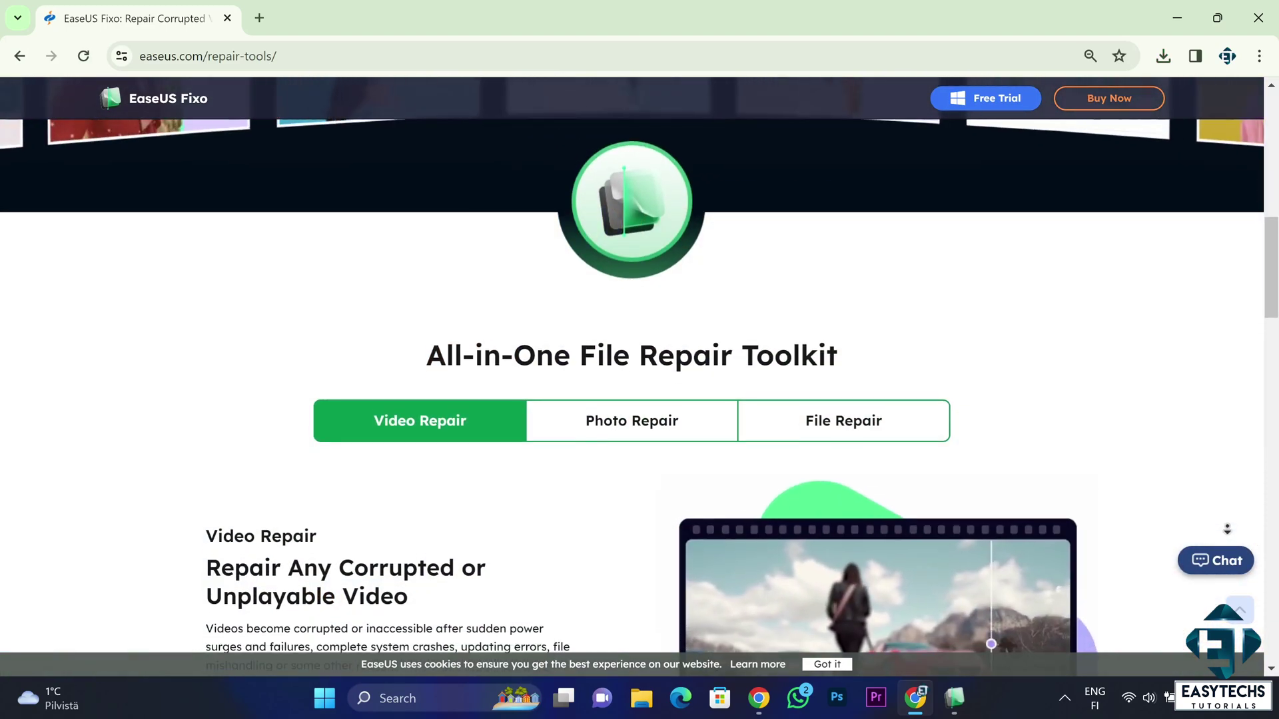
scroll(1227, 529, down, 2)
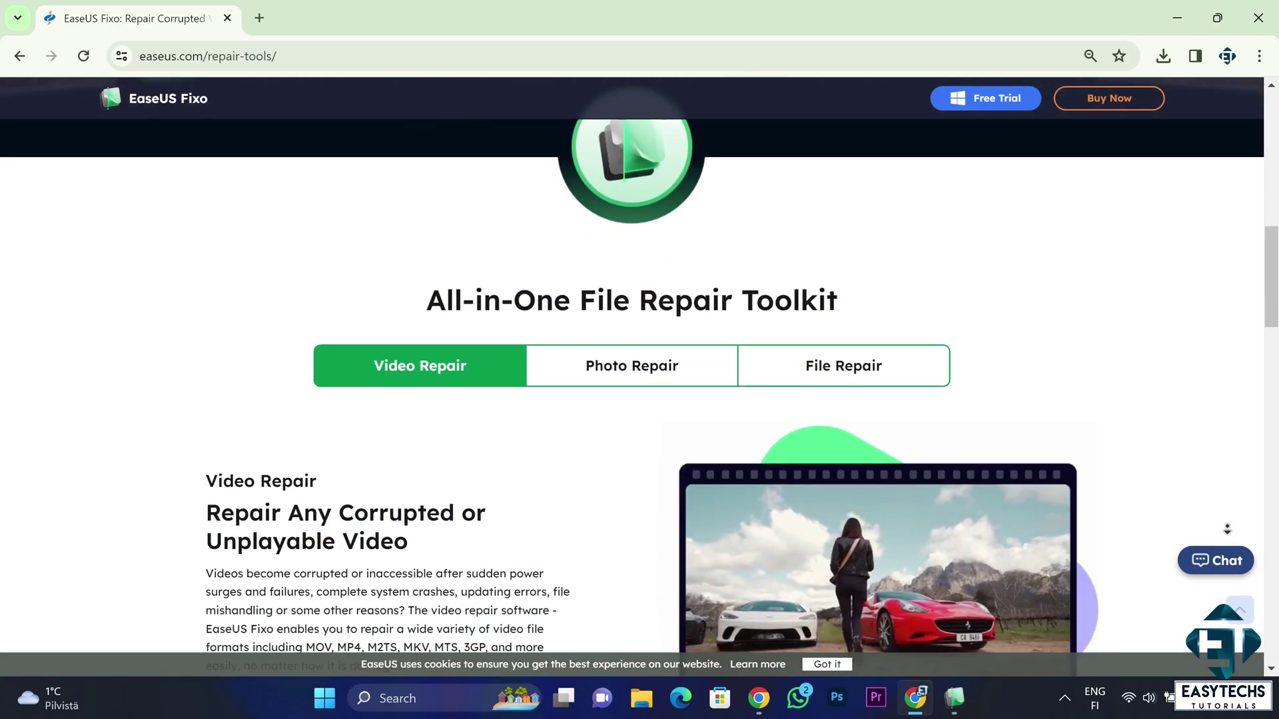
scroll(1227, 530, down, 2)
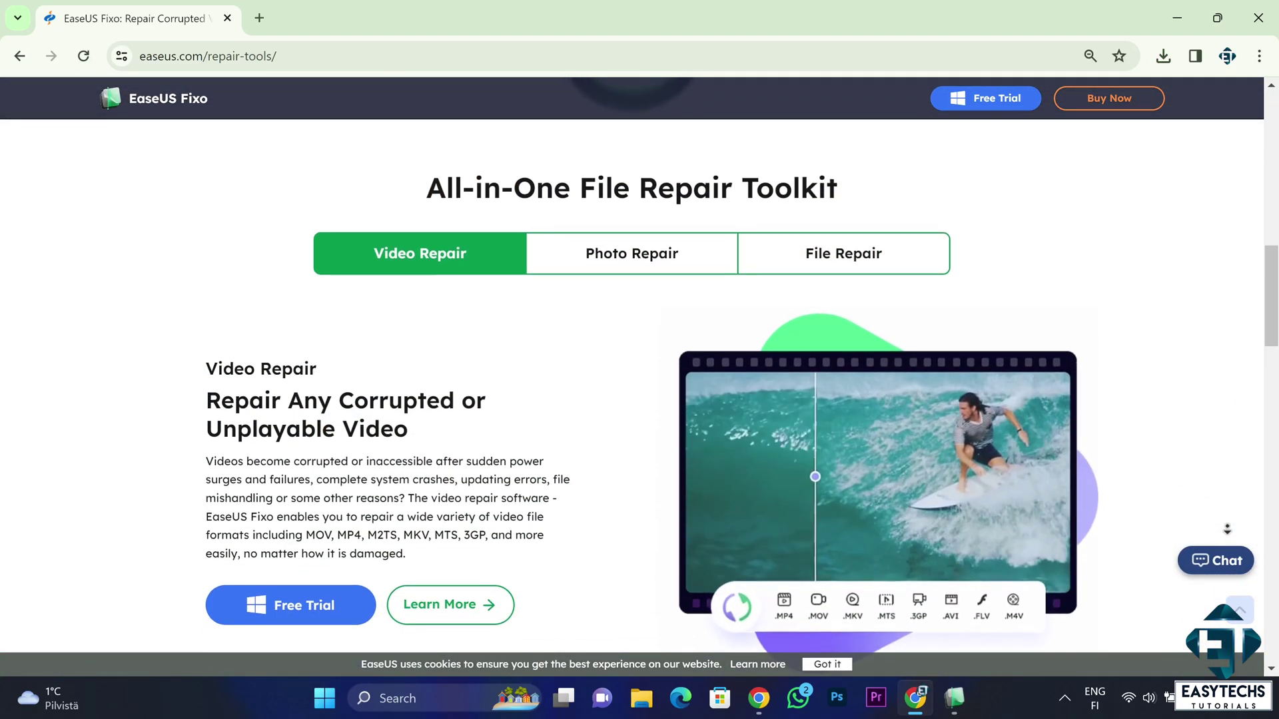
scroll(1227, 529, down, 2)
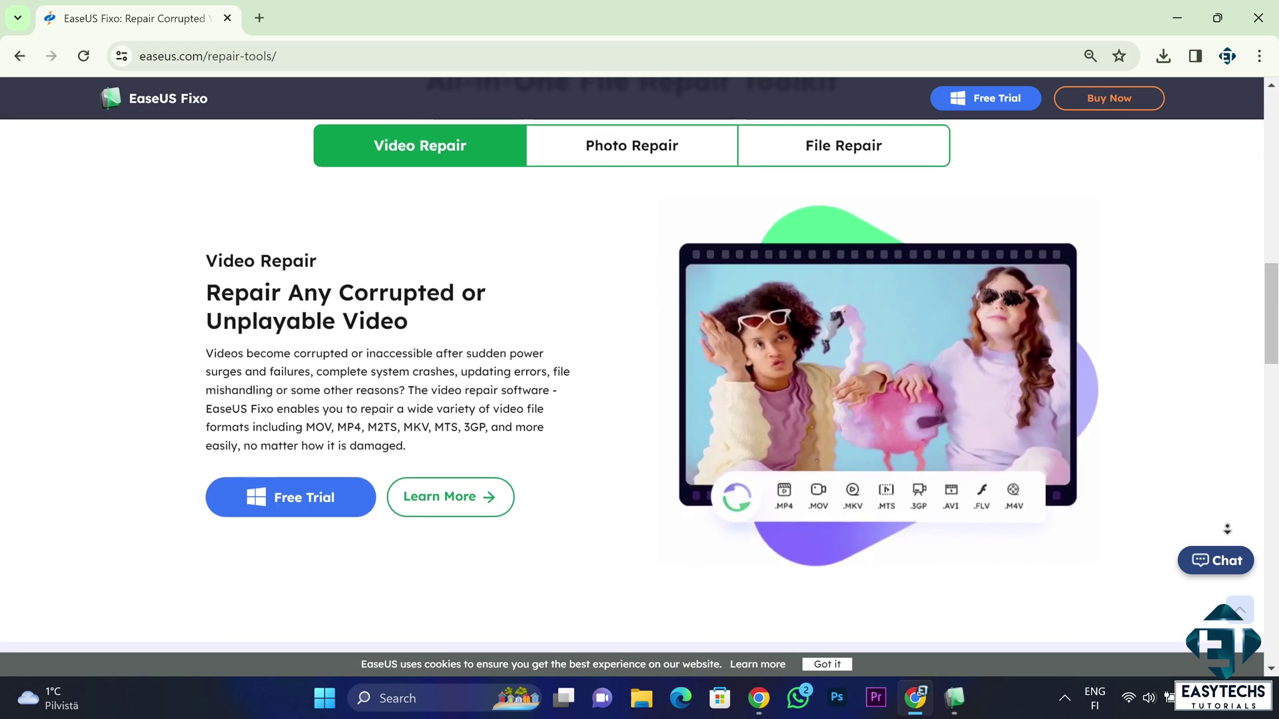
scroll(1227, 529, down, 2)
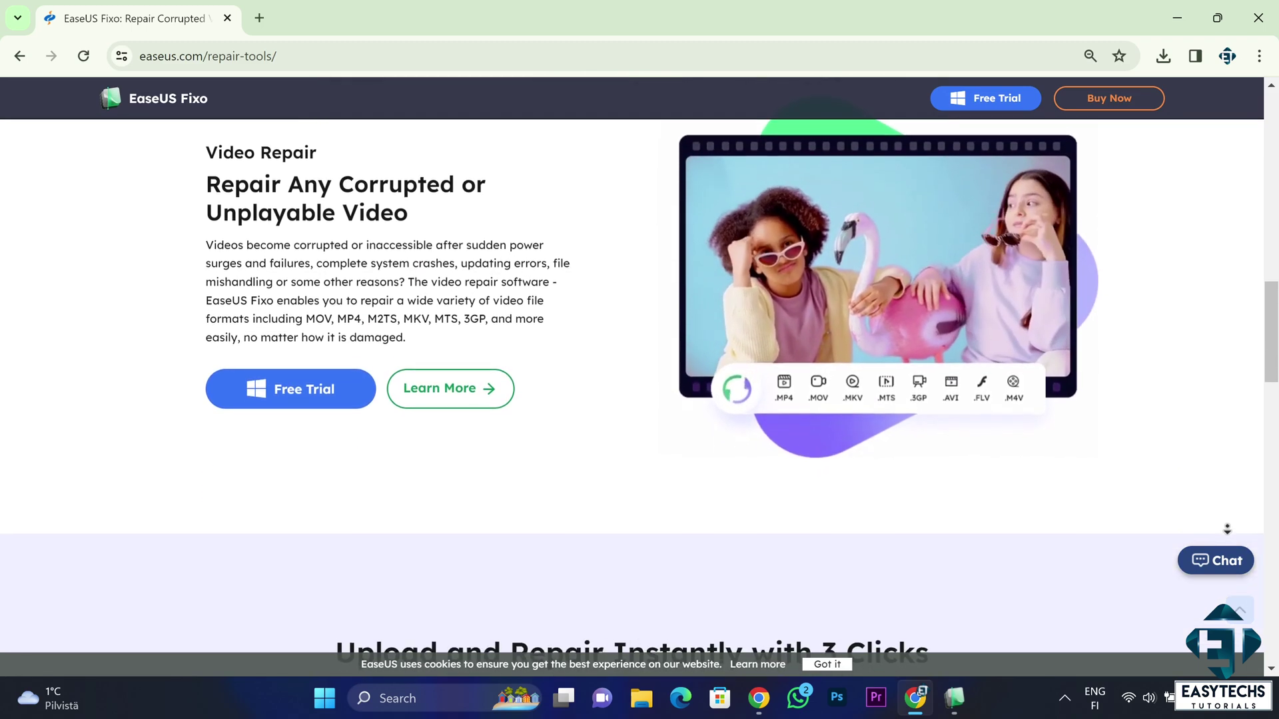
scroll(1227, 529, down, 2)
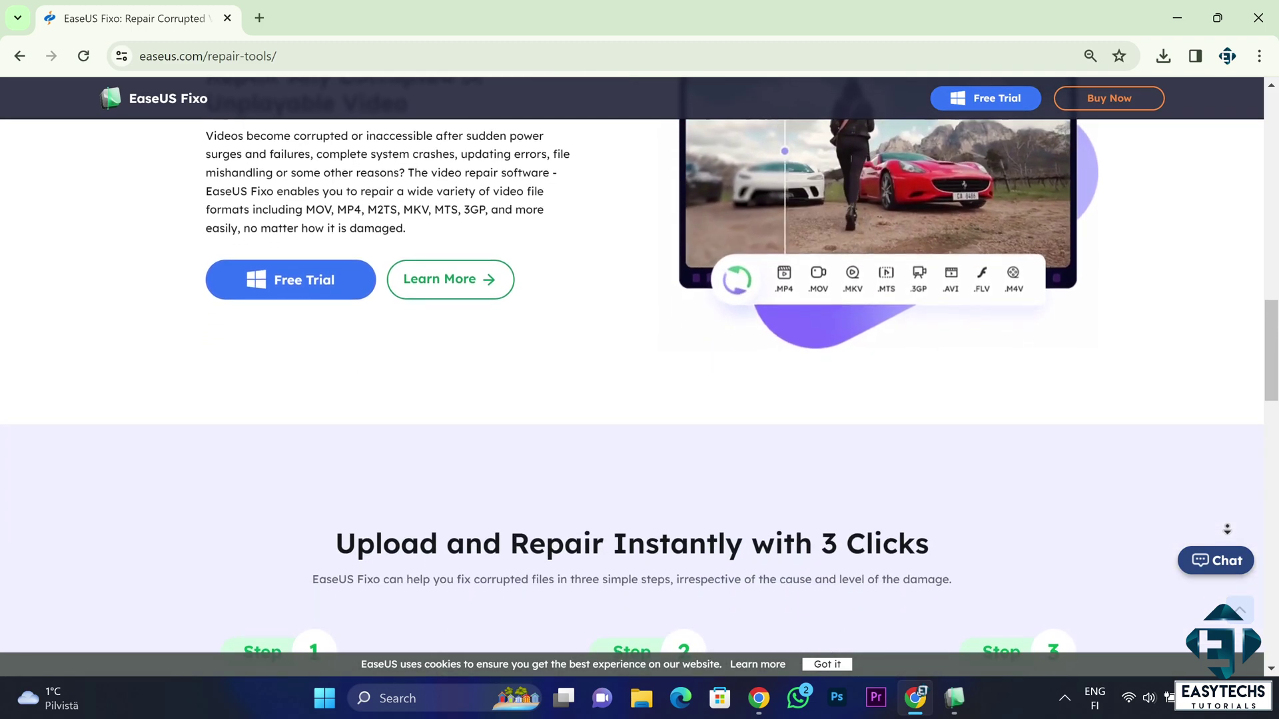
scroll(1227, 530, down, 2)
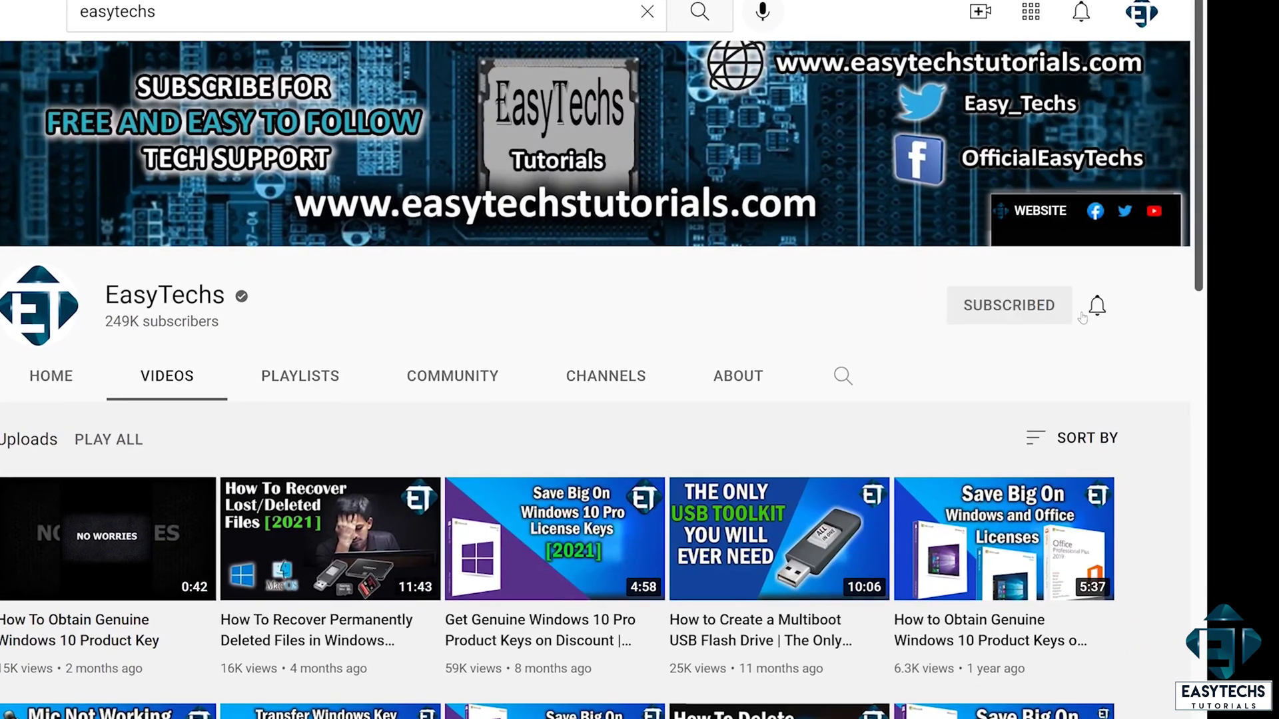
Set the EasyTechs channel's notification bell to All.
click(1097, 308)
click(1005, 353)
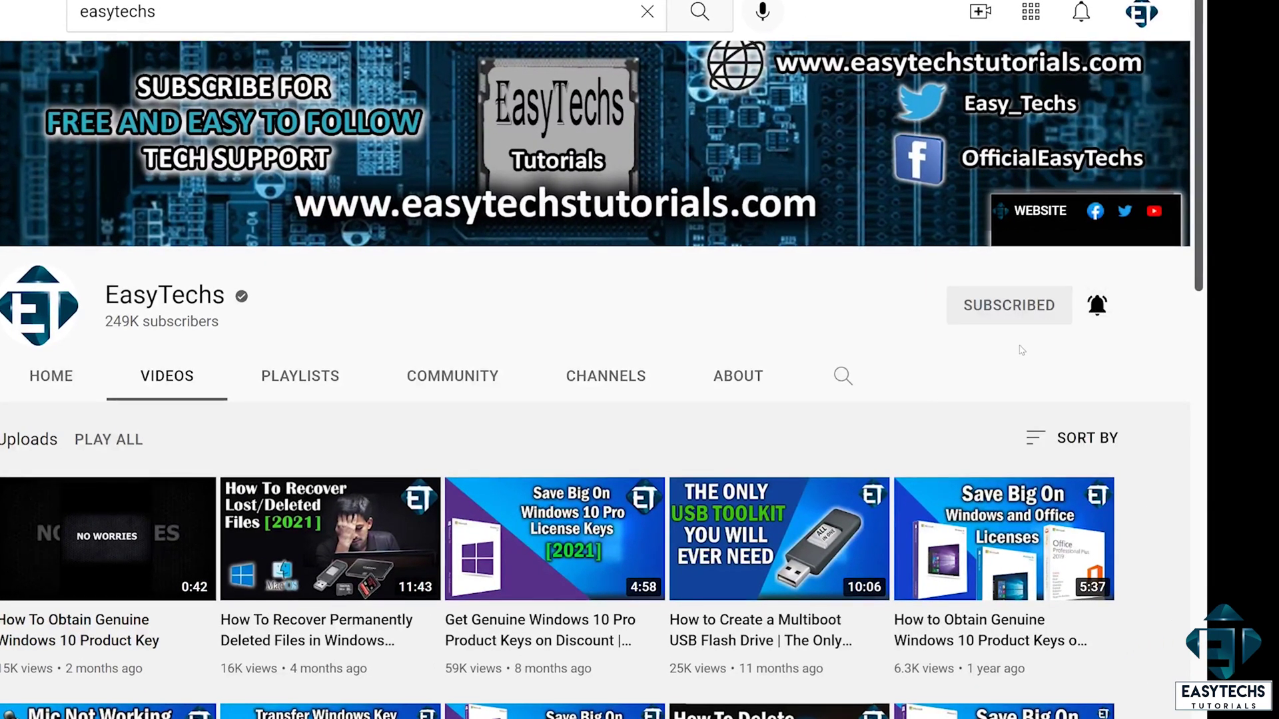